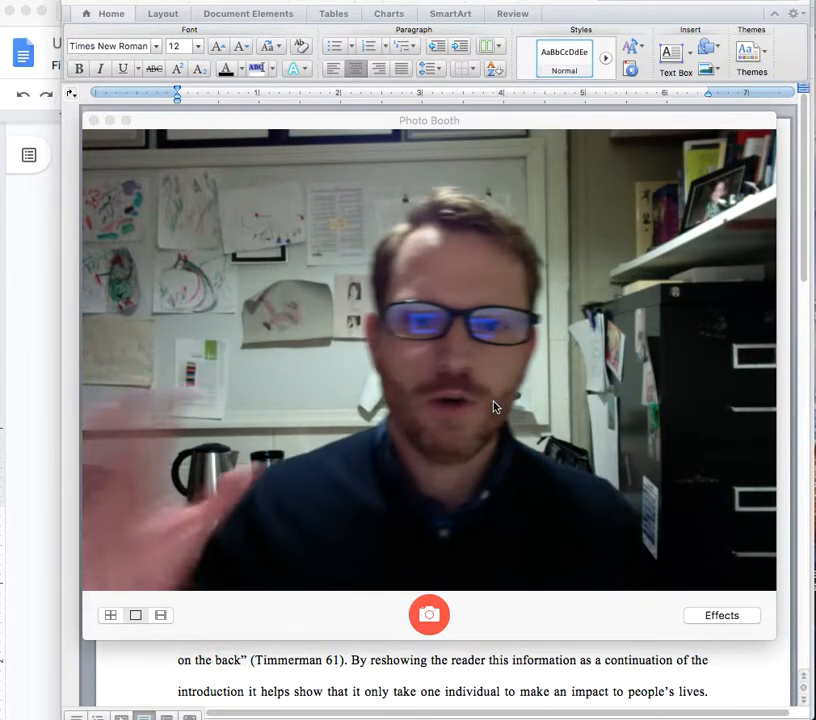
# Italicize the book title Where Am I Giving? in the opening sentence and remove the quotation marks around it.
pyautogui.click(358, 692)
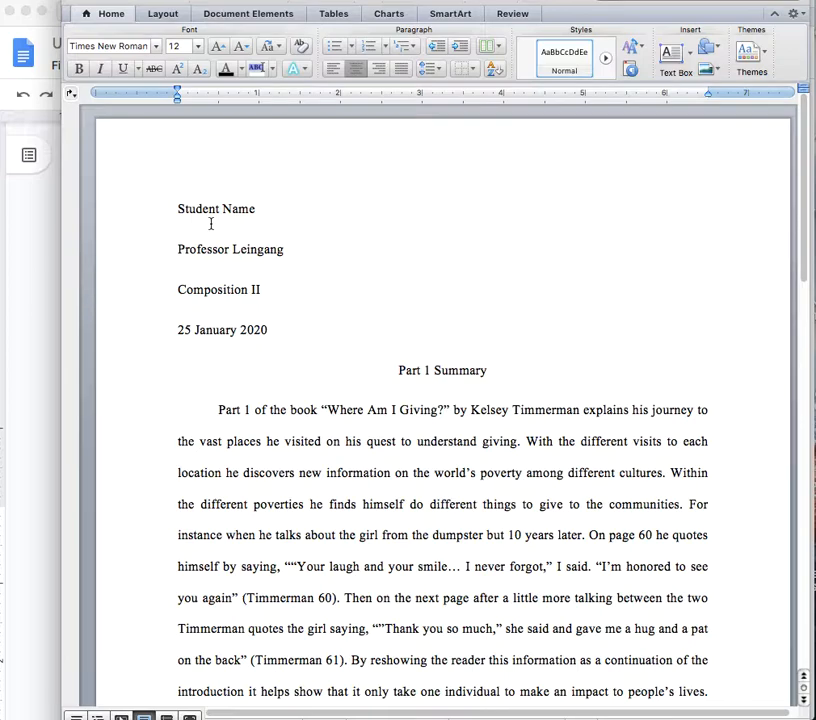
pyautogui.scroll(-3, 438, 409)
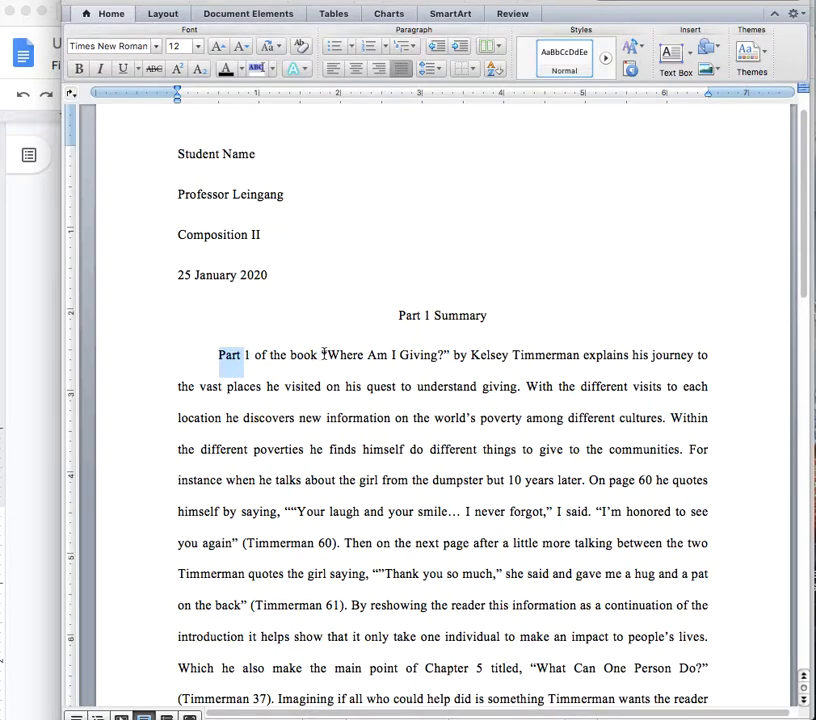
pyautogui.moveTo(323, 354); pyautogui.dragTo(393, 354)
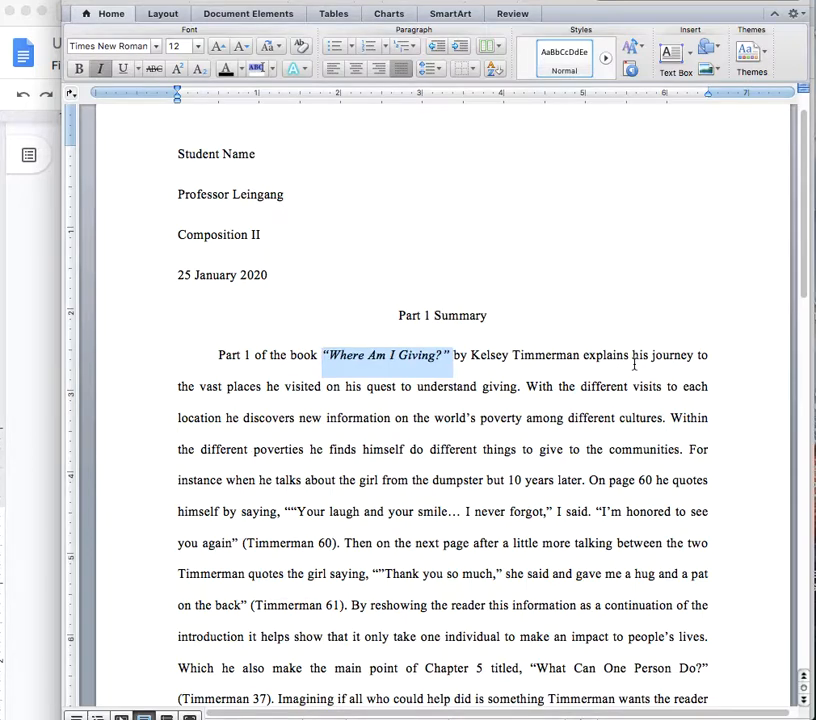
pyautogui.click(331, 346)
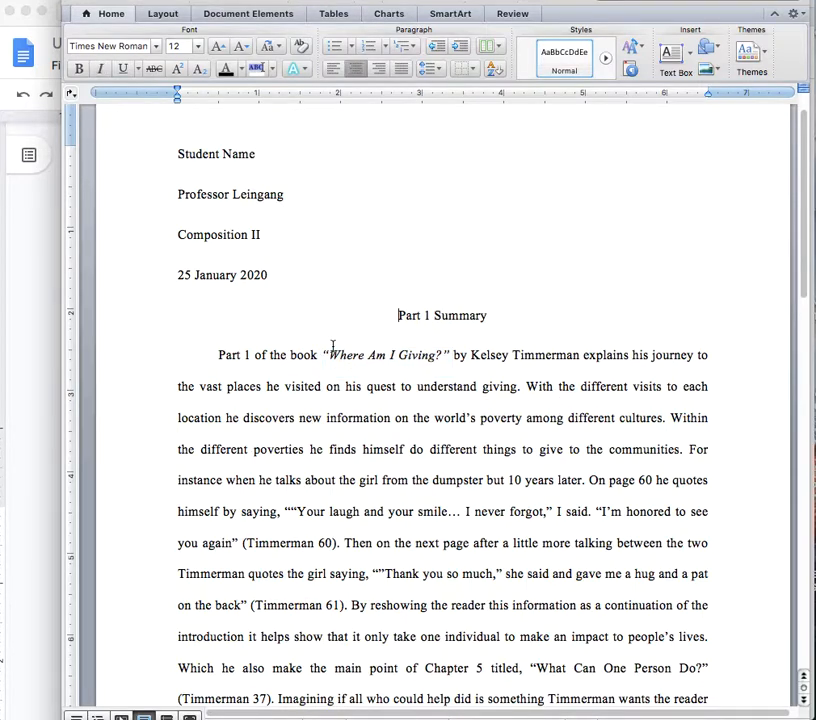
pyautogui.press('BackSpace')
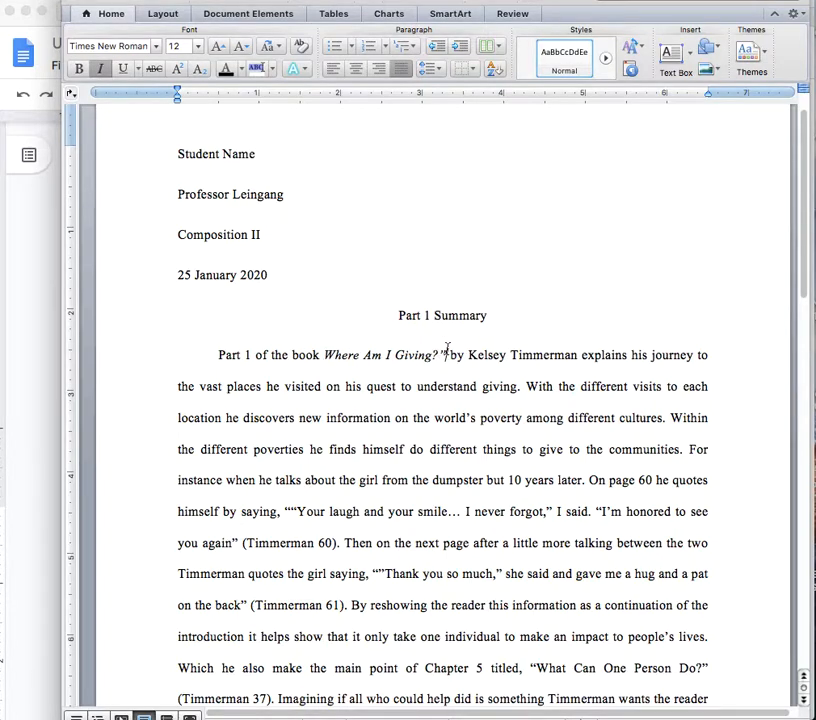
pyautogui.press('BackSpace')
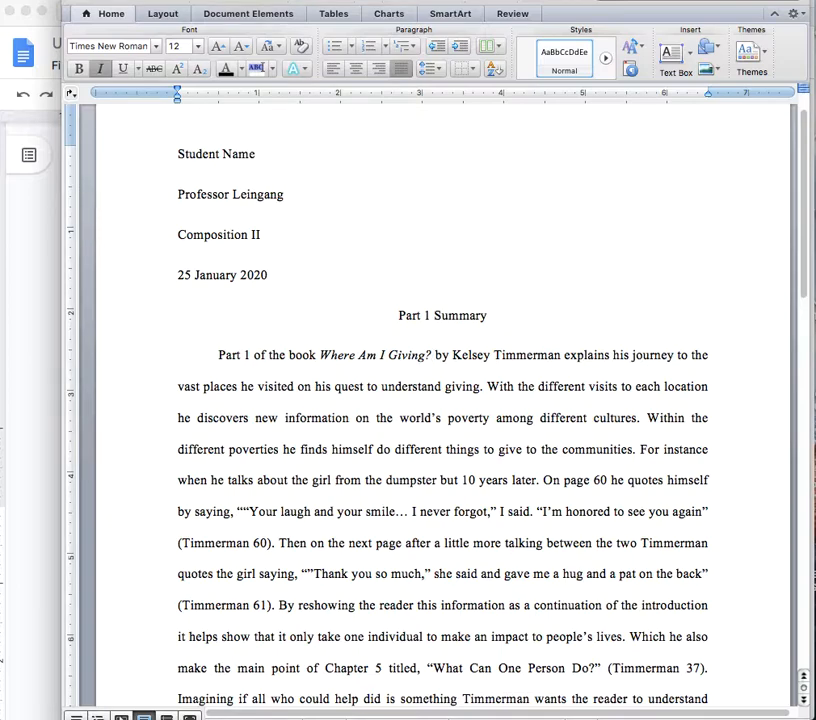
pyautogui.click(432, 355)
pyautogui.doubleClick(441, 355)
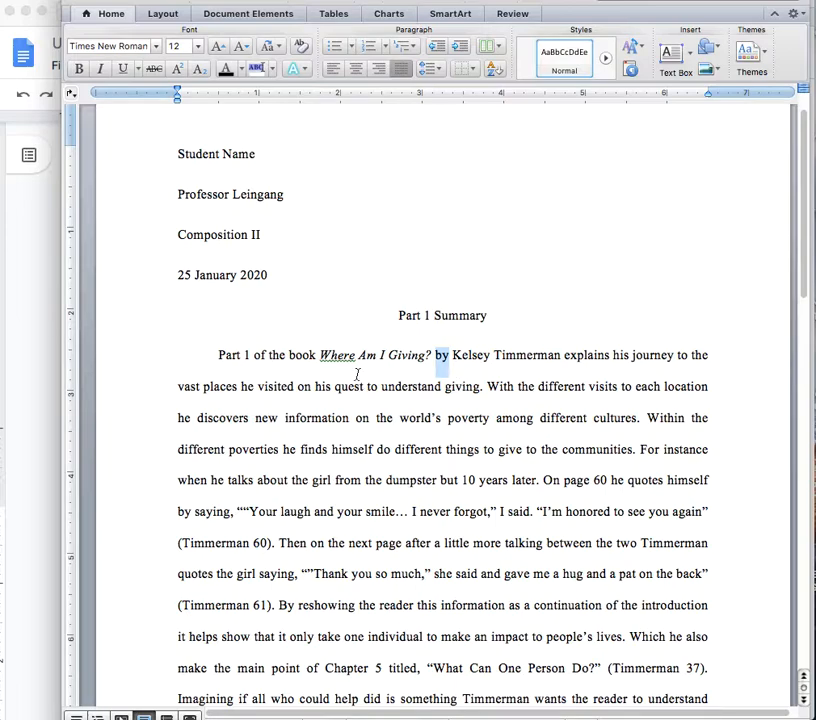
pyautogui.moveTo(318, 355); pyautogui.dragTo(423, 370)
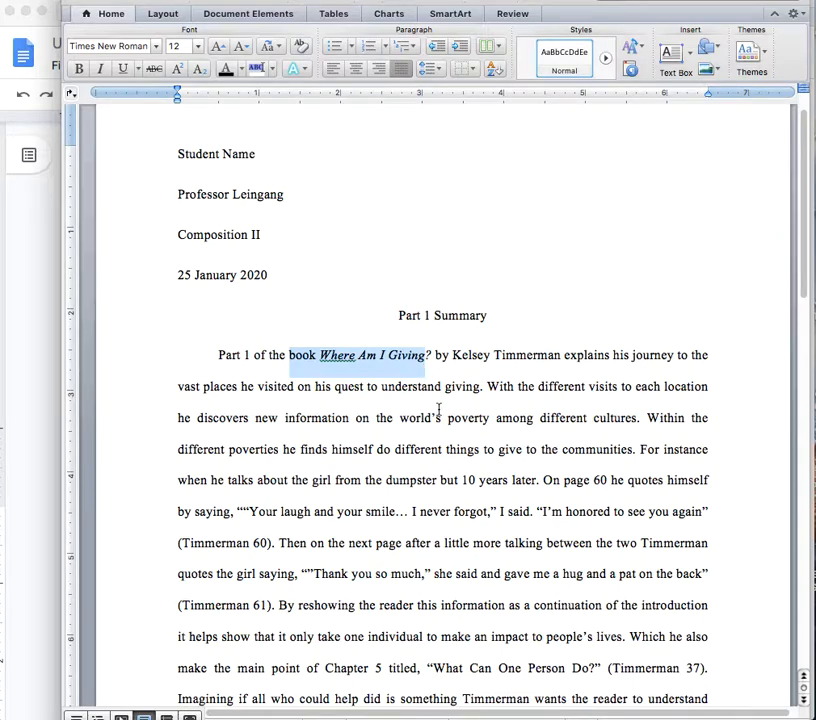
pyautogui.click(404, 366)
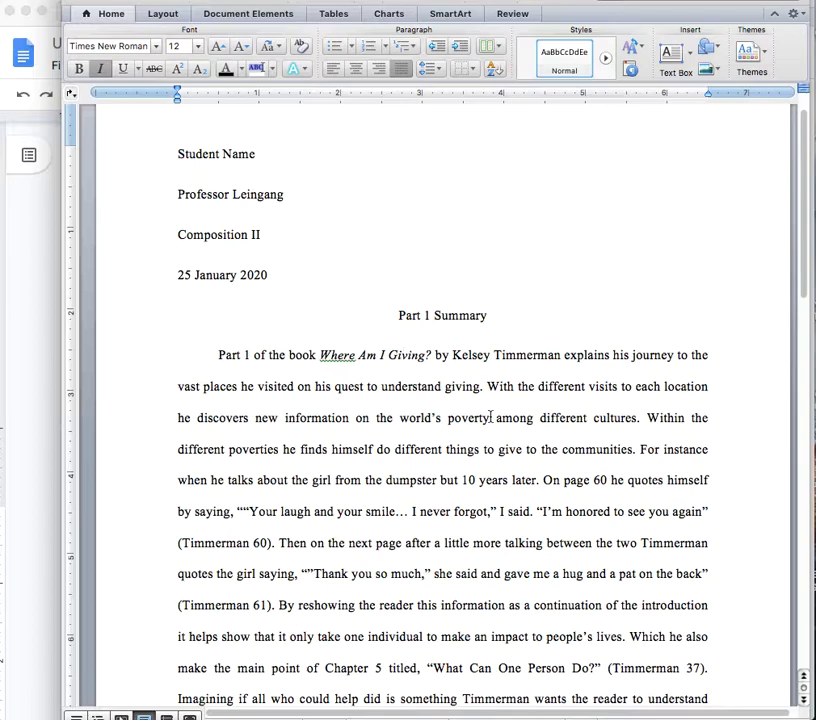
# Add ENG 122-801 after Composition II in the paper's heading.
pyautogui.moveTo(179, 154); pyautogui.dragTo(321, 297)
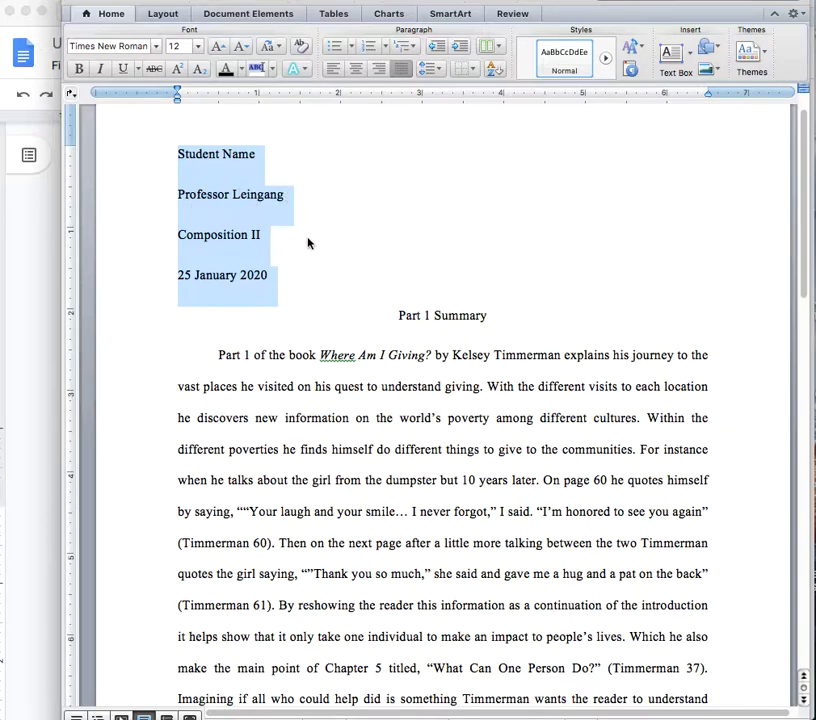
pyautogui.click(265, 236)
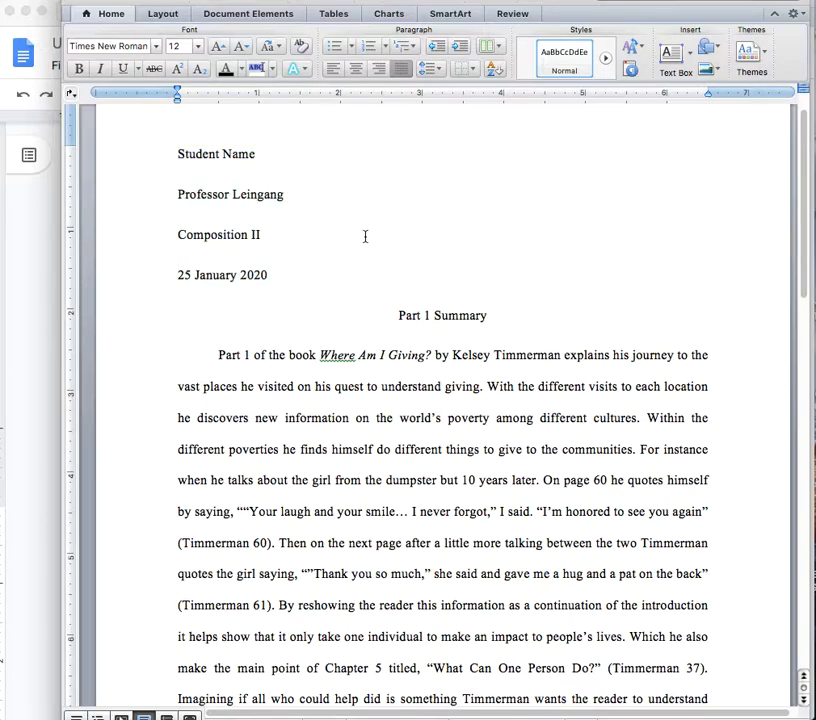
pyautogui.write('ENG 122-801')
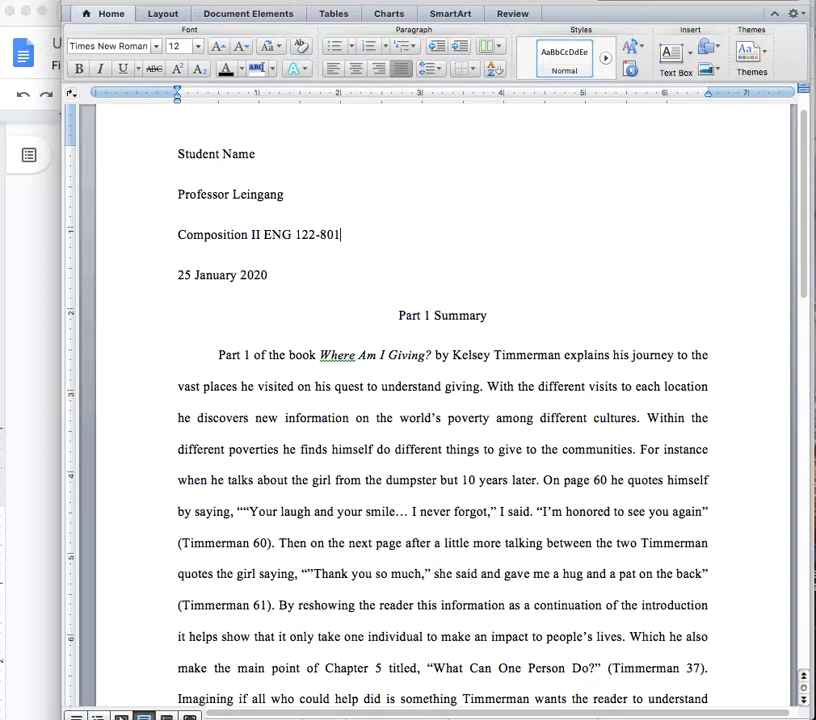
# Try shortening the month in the heading's date to Jan, and undo the deletion.
pyautogui.moveTo(178, 275); pyautogui.dragTo(268, 275)
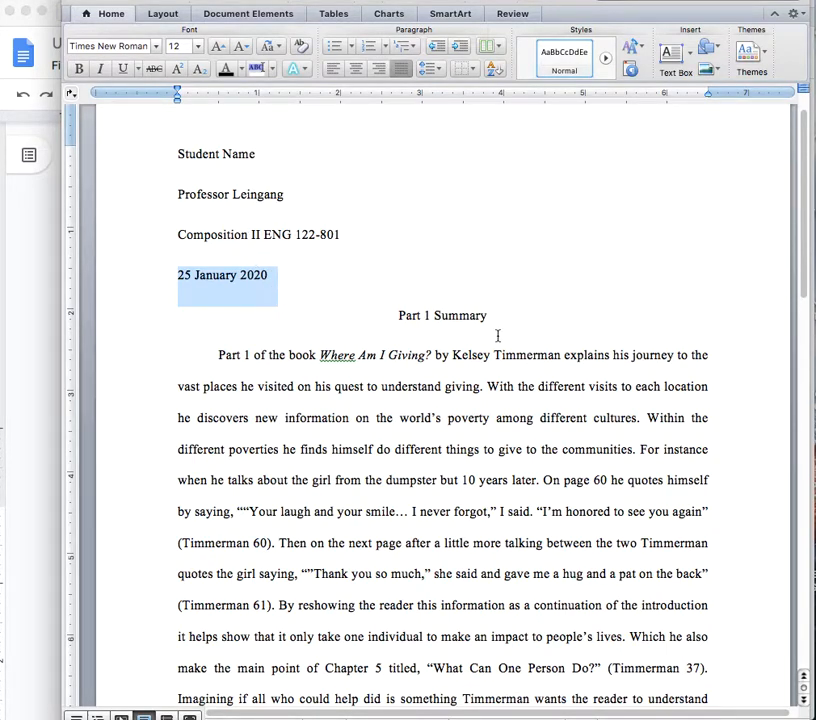
pyautogui.click(239, 276)
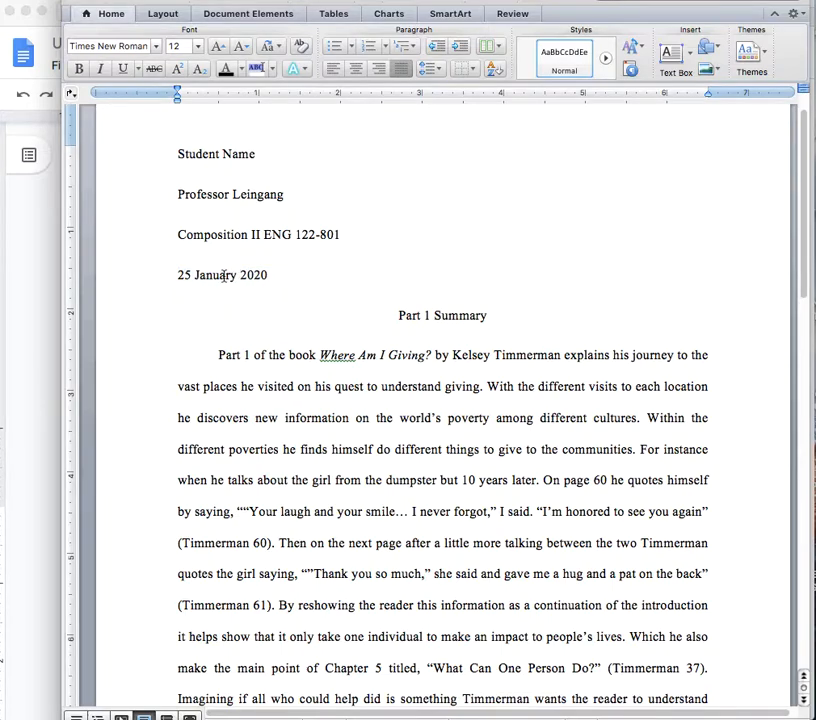
pyautogui.moveTo(215, 276); pyautogui.dragTo(239, 276)
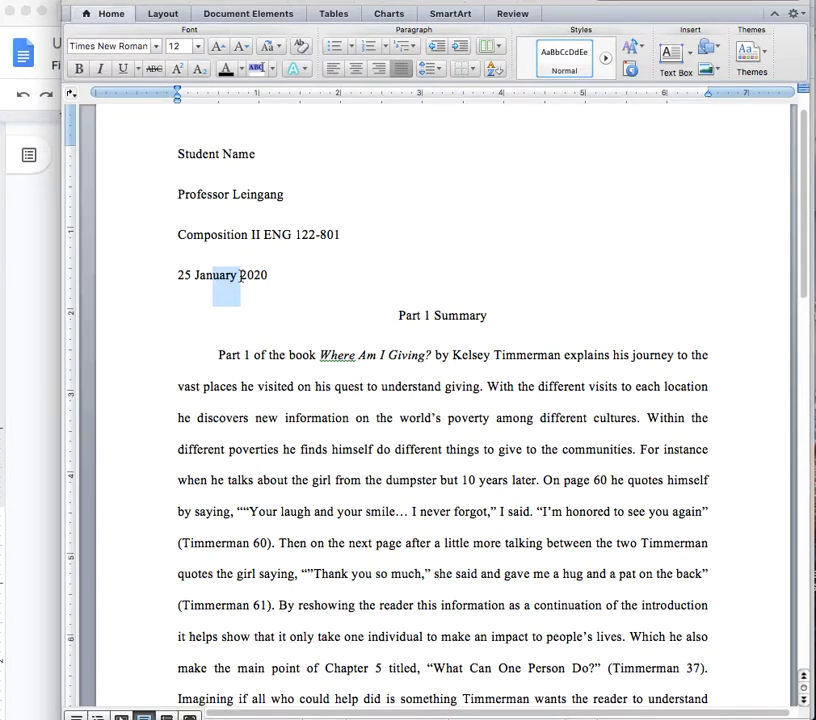
pyautogui.press('BackSpace')
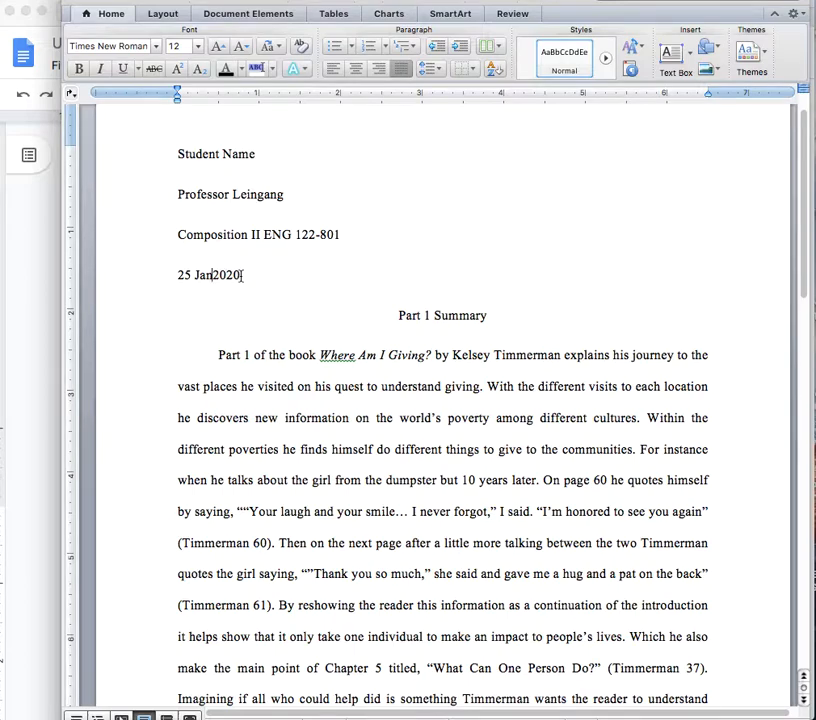
pyautogui.press('super+z')
pyautogui.press('Down')
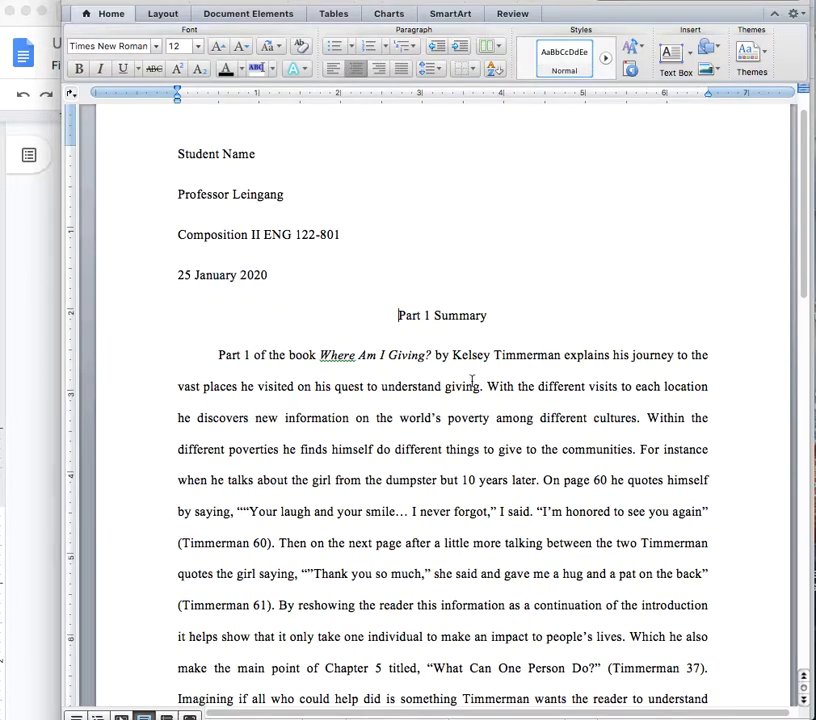
# Examine the page 60 in-text citation in the summary against the author's surname in the opening sentence.
pyautogui.scroll(-8, 471, 382)
pyautogui.scroll(4, 400, 350)
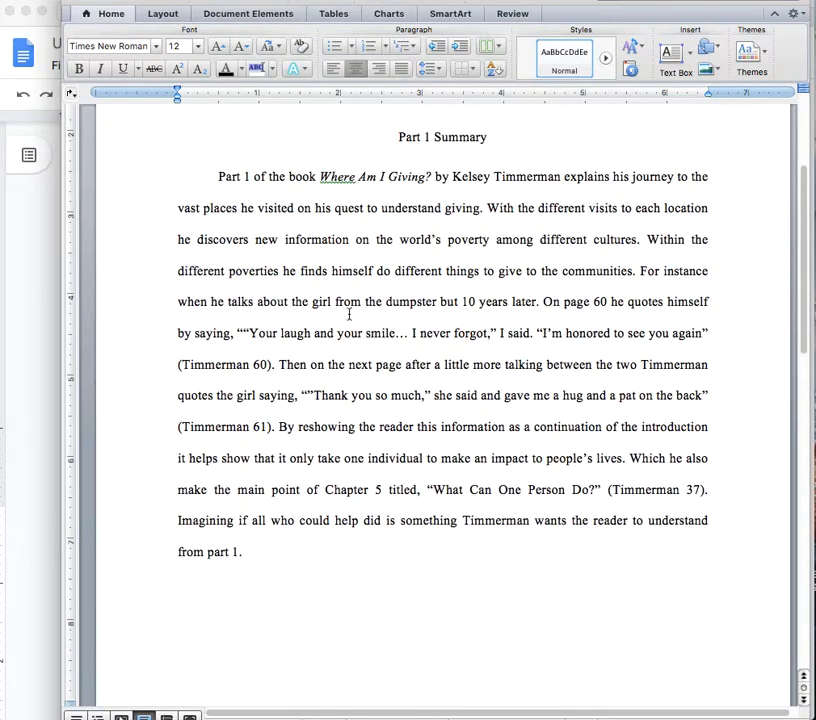
pyautogui.scroll(-1, 248, 328)
pyautogui.moveTo(240, 318); pyautogui.dragTo(201, 348)
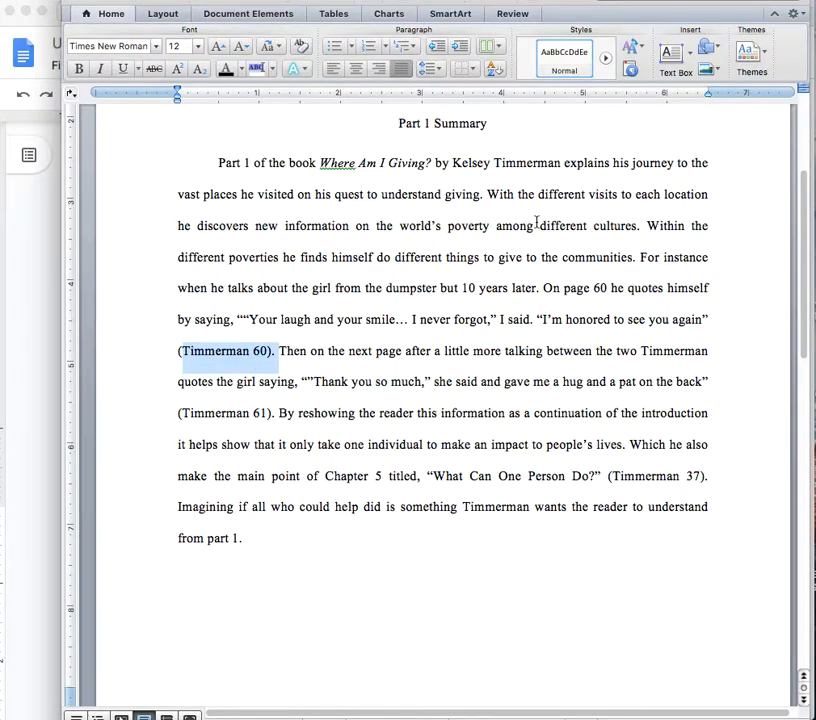
pyautogui.click(496, 164)
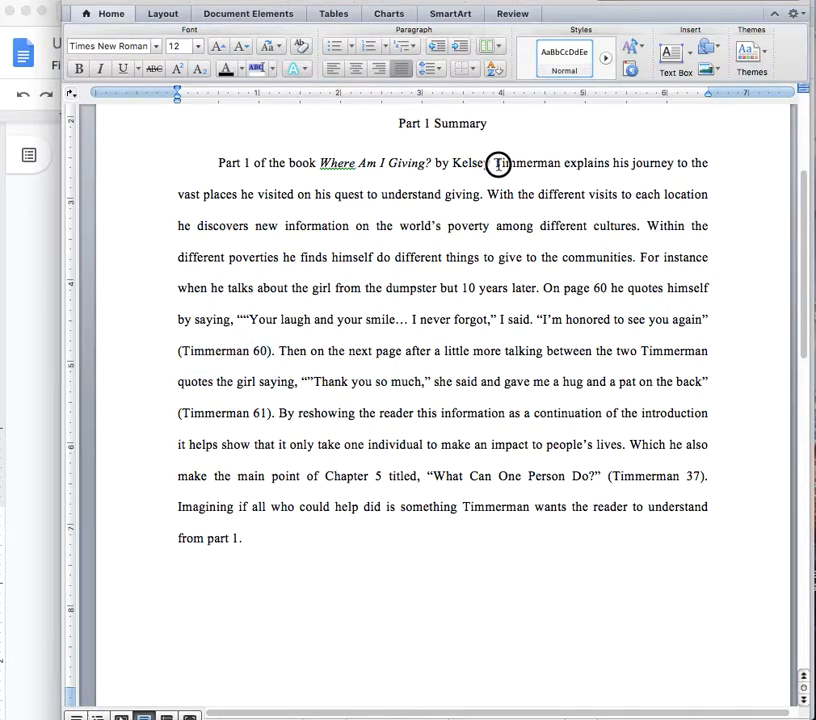
pyautogui.moveTo(496, 164); pyautogui.dragTo(558, 163)
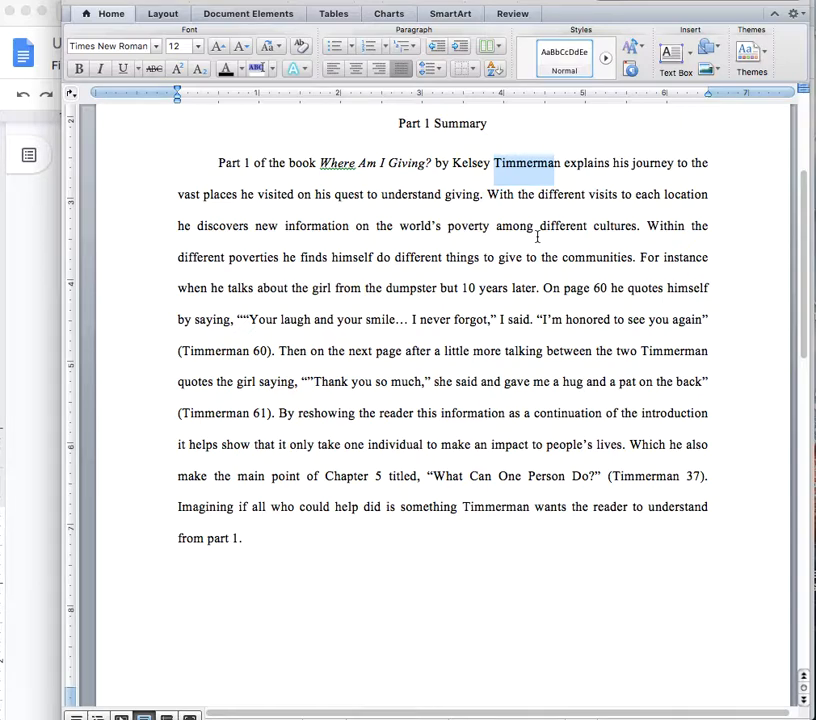
# Left-align the entire body paragraph of the Part 1 Summary.
pyautogui.scroll(3, 532, 337)
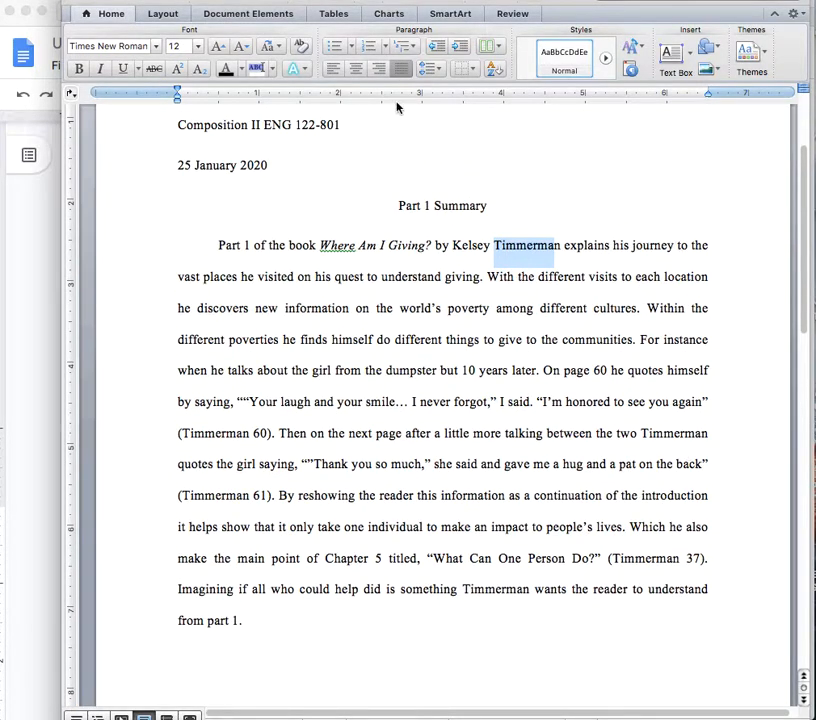
pyautogui.moveTo(219, 245); pyautogui.dragTo(457, 670)
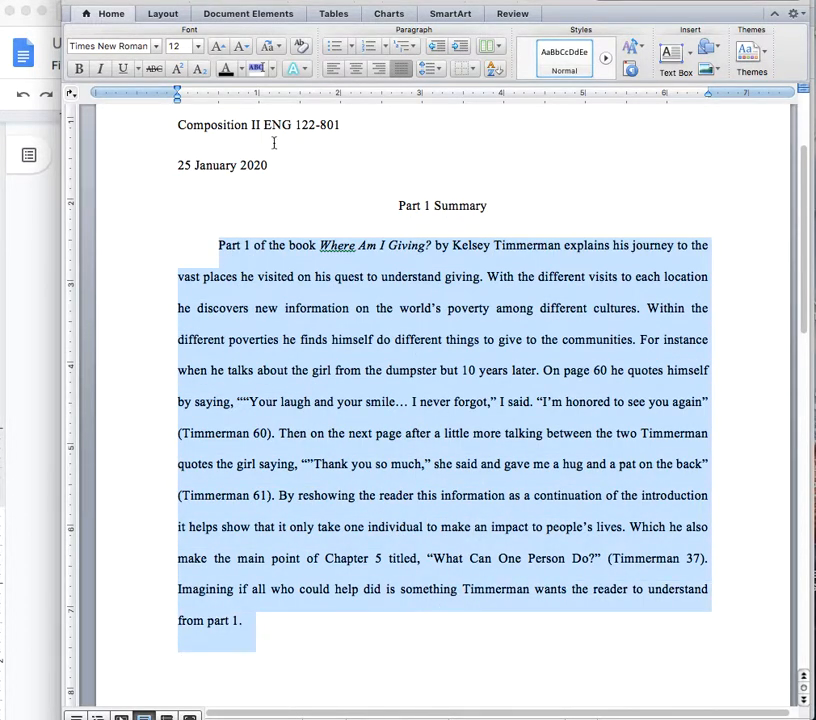
pyautogui.click(335, 69)
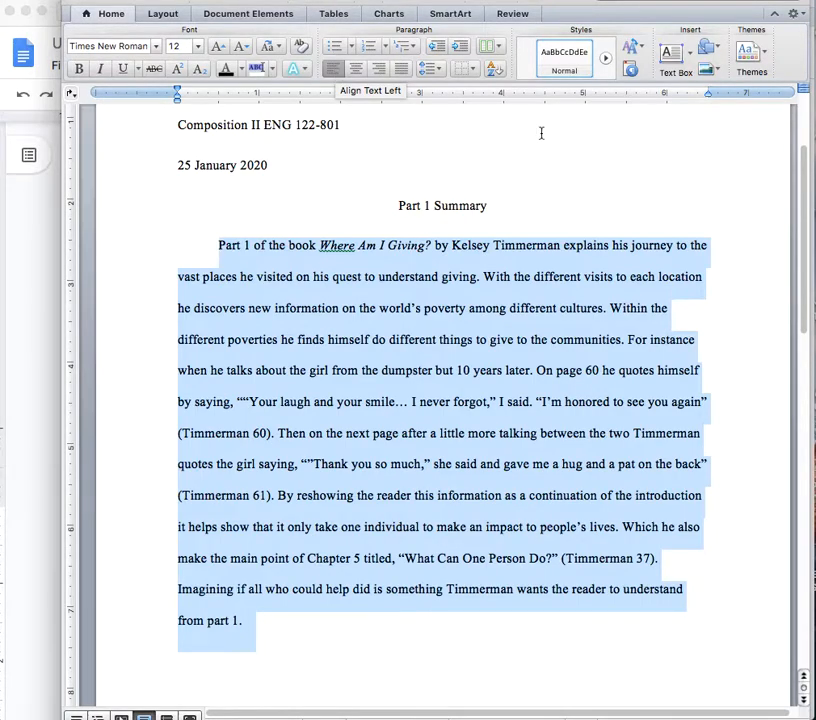
pyautogui.click(702, 235)
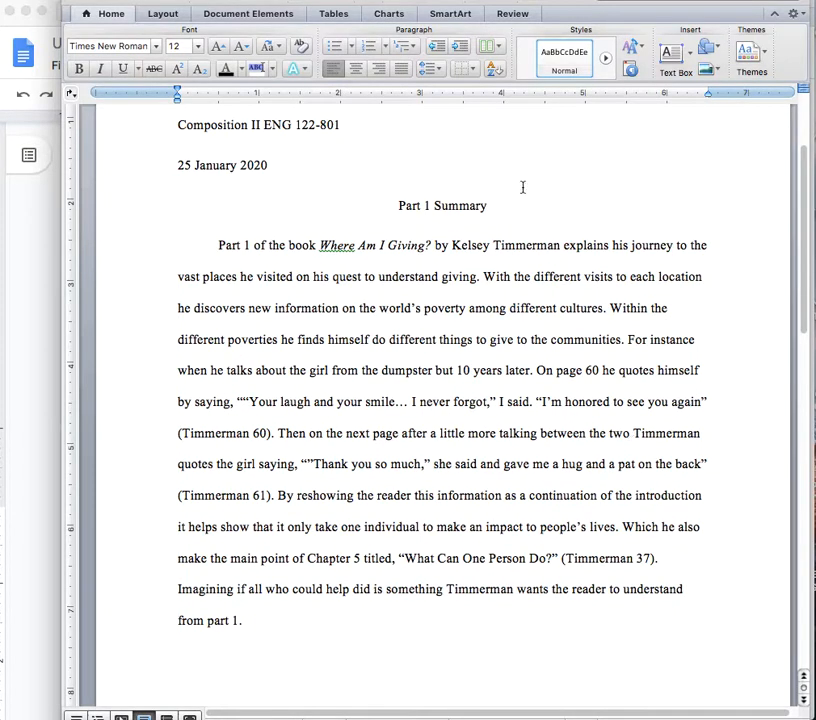
pyautogui.click(397, 73)
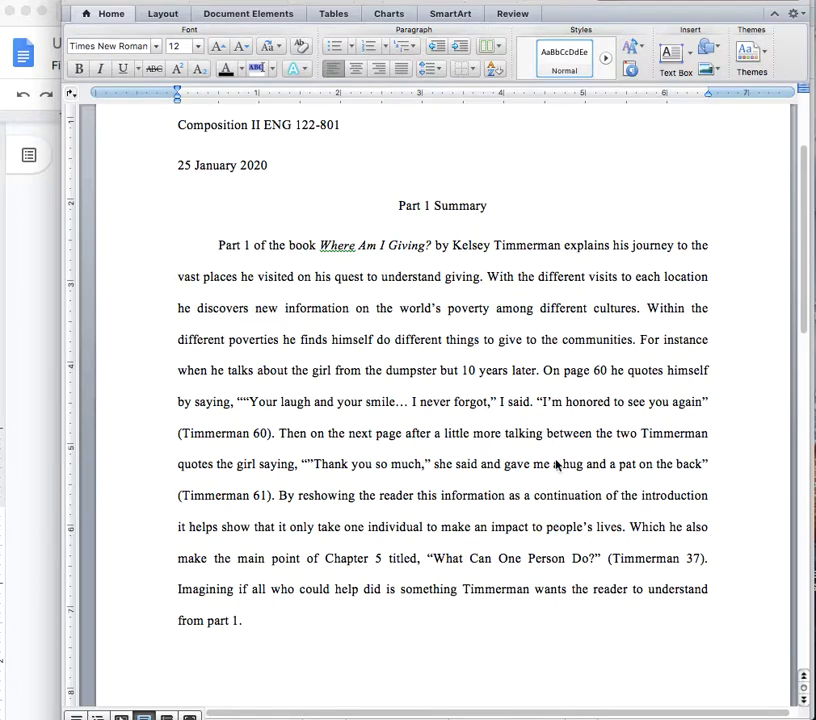
pyautogui.tripleClick(505, 270)
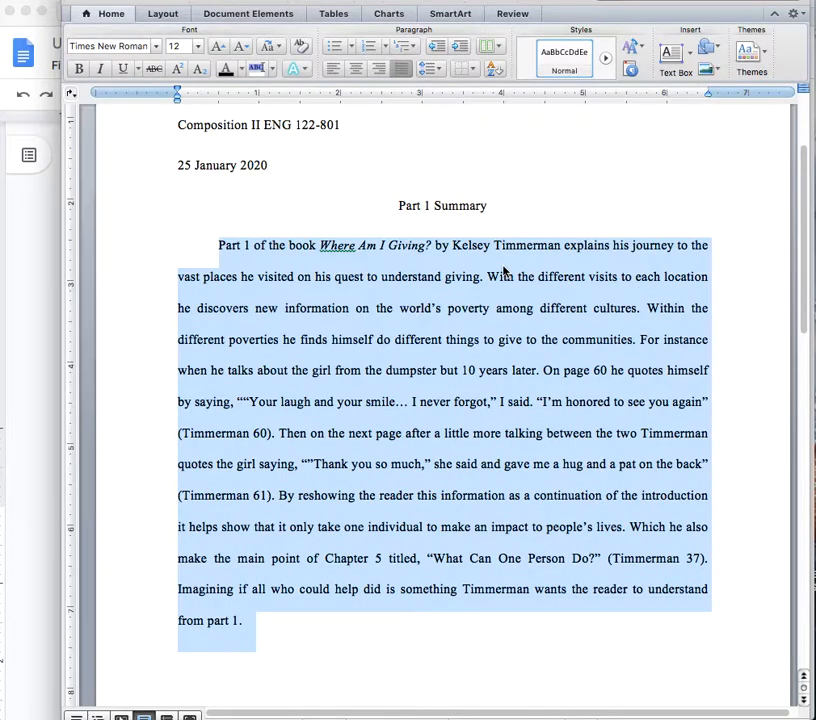
pyautogui.click(334, 69)
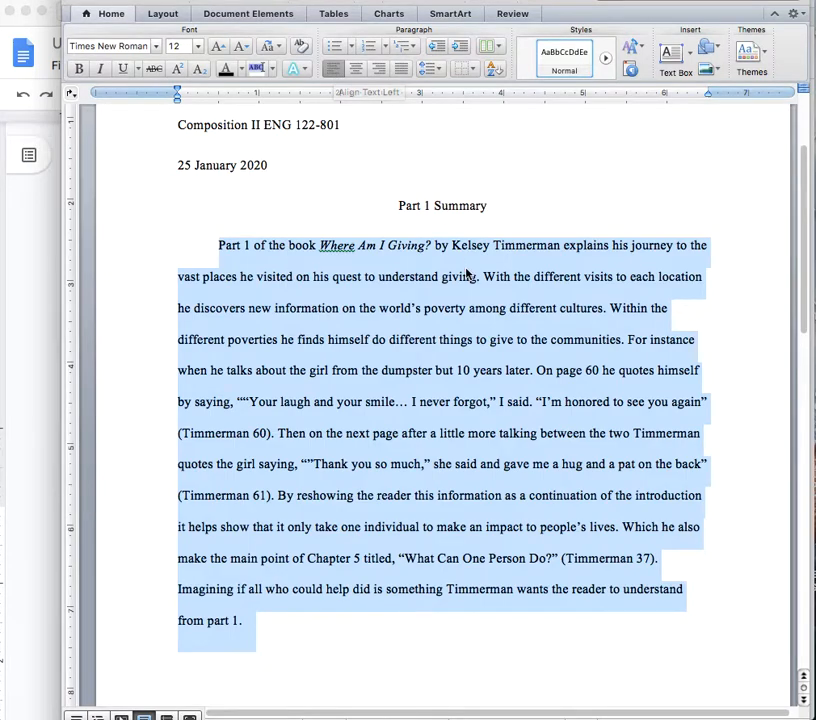
# Capitalize the first word of the book's subtitle in the Work Cited entry, making it A Global Adventure.
pyautogui.scroll(-5, 445, 250)
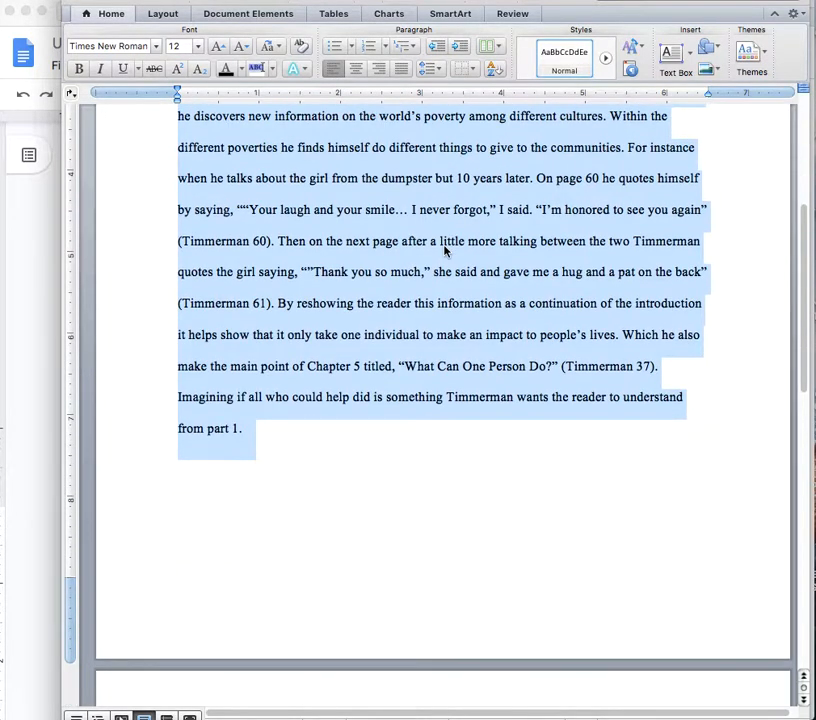
pyautogui.scroll(-10, 445, 250)
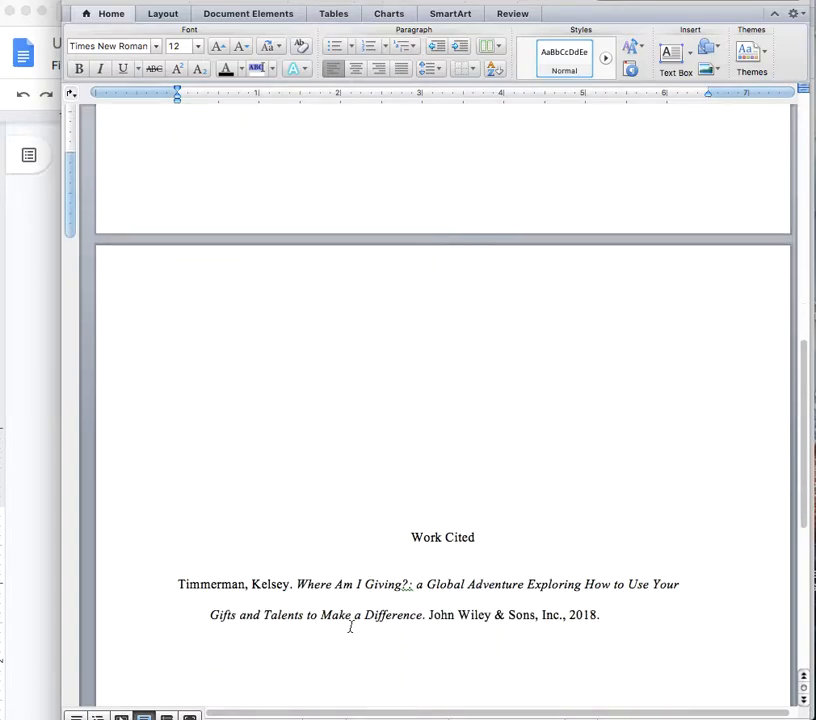
pyautogui.click(416, 585)
pyautogui.click(410, 586)
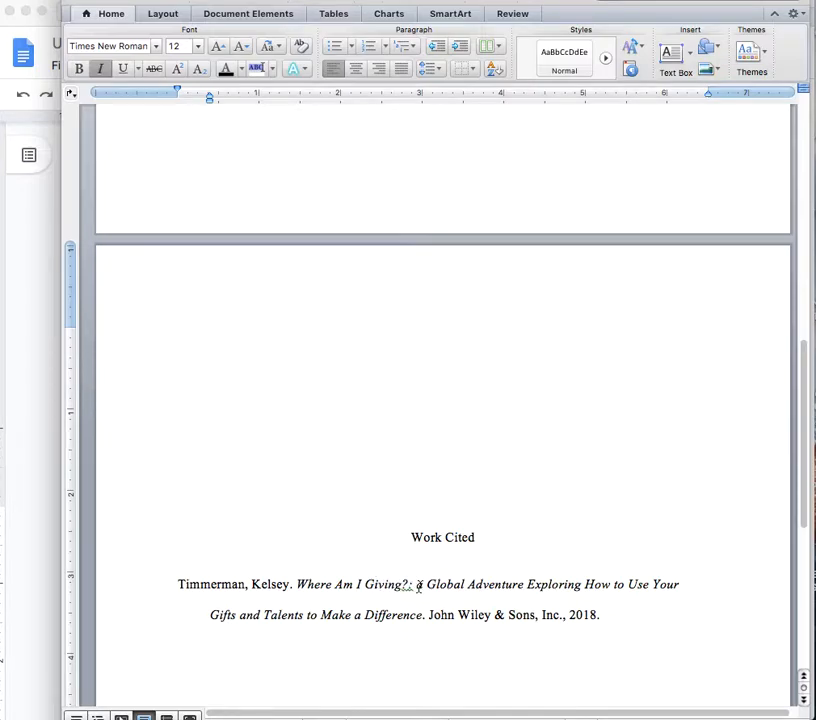
pyautogui.moveTo(418, 585)
pyautogui.mouseDown()
pyautogui.moveTo(431, 591)
pyautogui.moveTo(426, 605)
pyautogui.mouseUp()
pyautogui.click(423, 588)
pyautogui.click(423, 586)
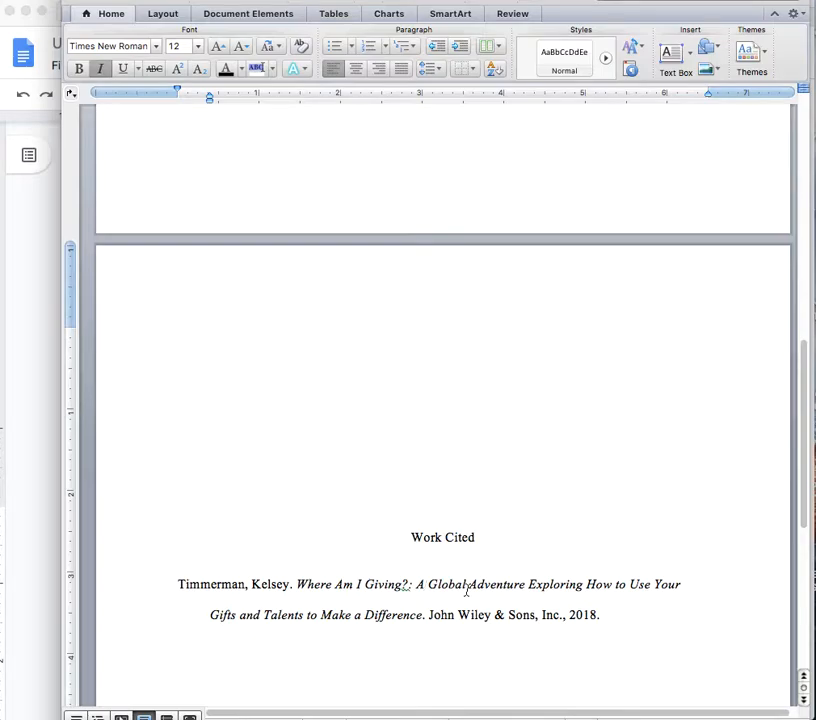
pyautogui.hscroll(1, 466, 590)
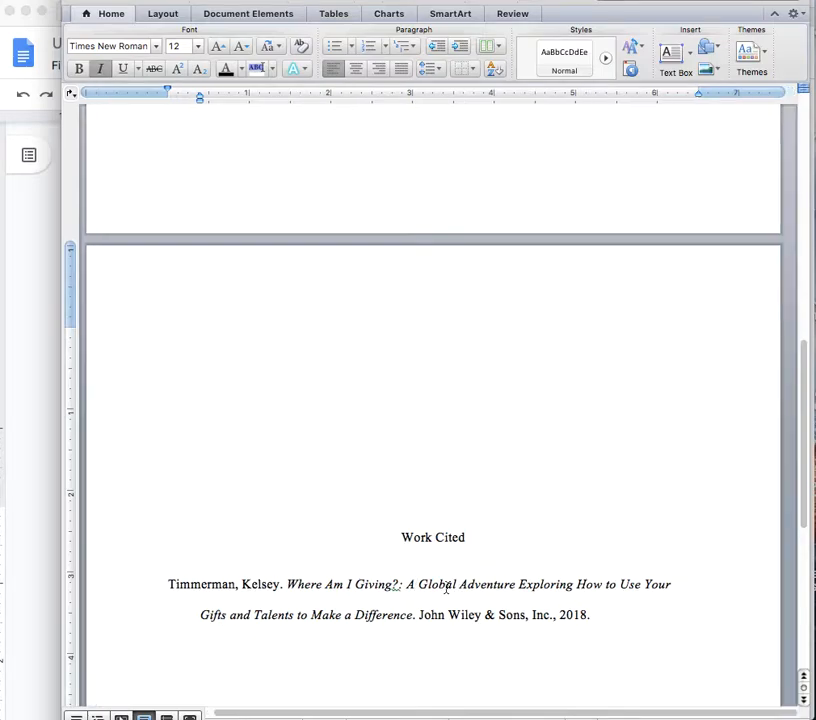
pyautogui.moveTo(289, 586); pyautogui.dragTo(349, 587)
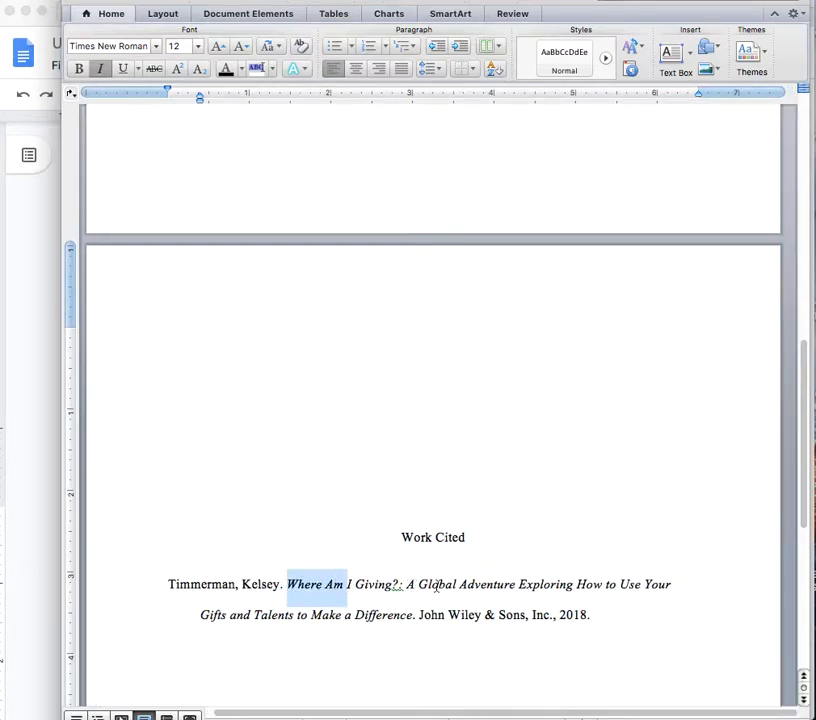
pyautogui.moveTo(442, 616); pyautogui.dragTo(537, 614)
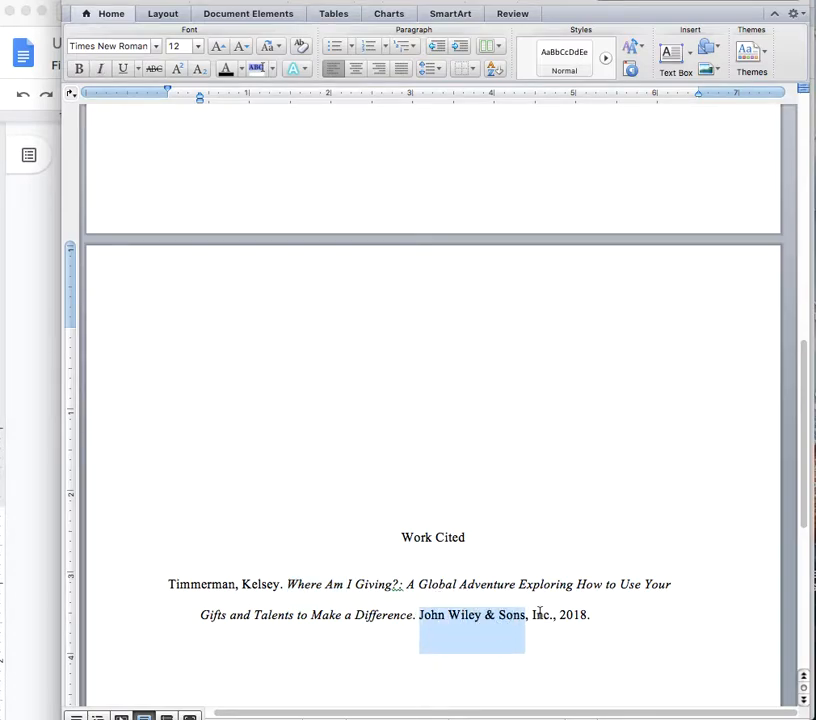
# Move the Work Cited heading to the start of the citation page, removing the blank lines above it, and center it.
pyautogui.click(401, 537)
pyautogui.press('BackSpace')
pyautogui.press('BackSpace')
pyautogui.press('BackSpace')
pyautogui.press('BackSpace')
pyautogui.press('BackSpace')
pyautogui.press('BackSpace')
pyautogui.press('BackSpace')
pyautogui.press('BackSpace')
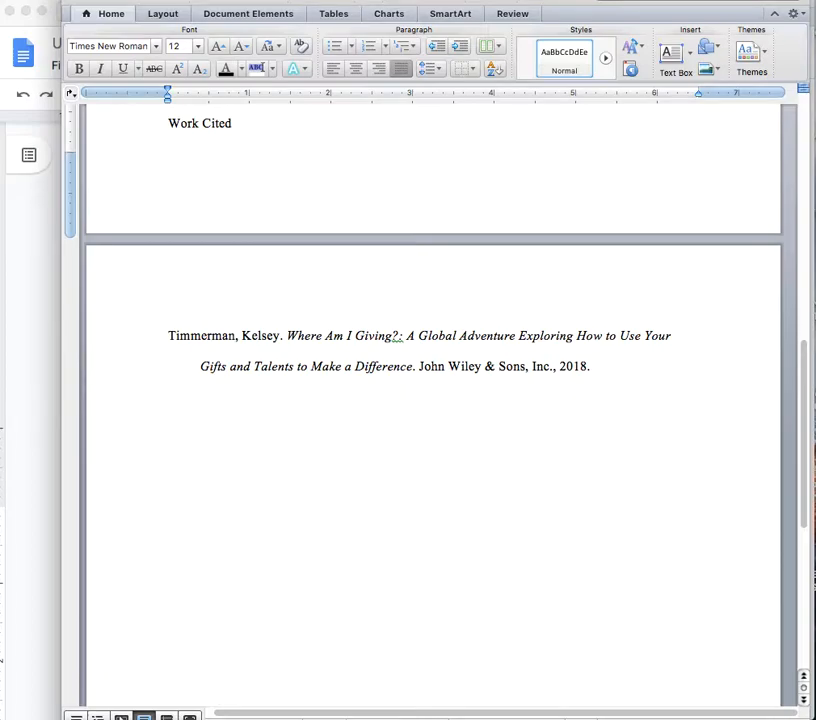
pyautogui.press('Return')
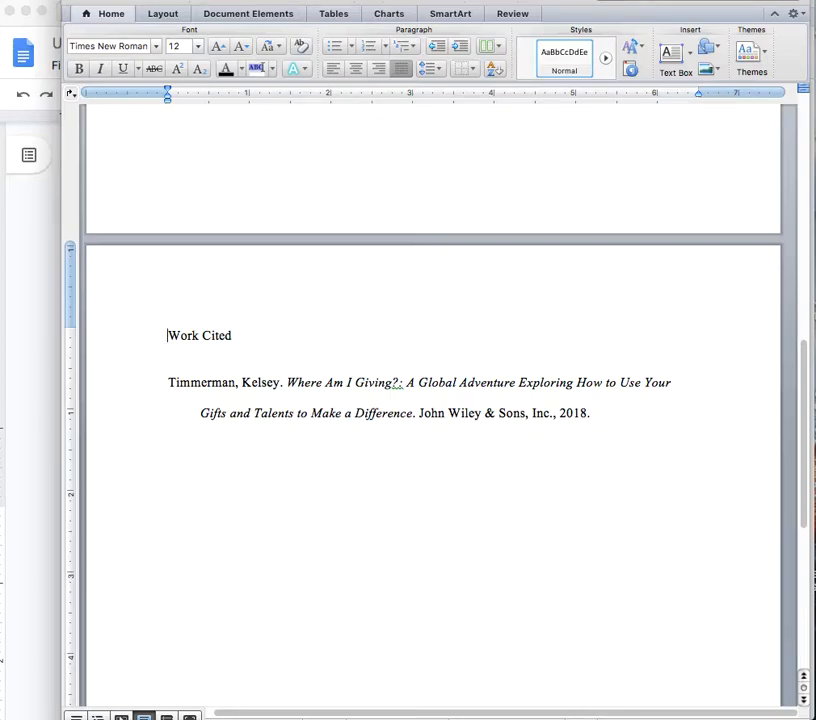
pyautogui.press('super+e')
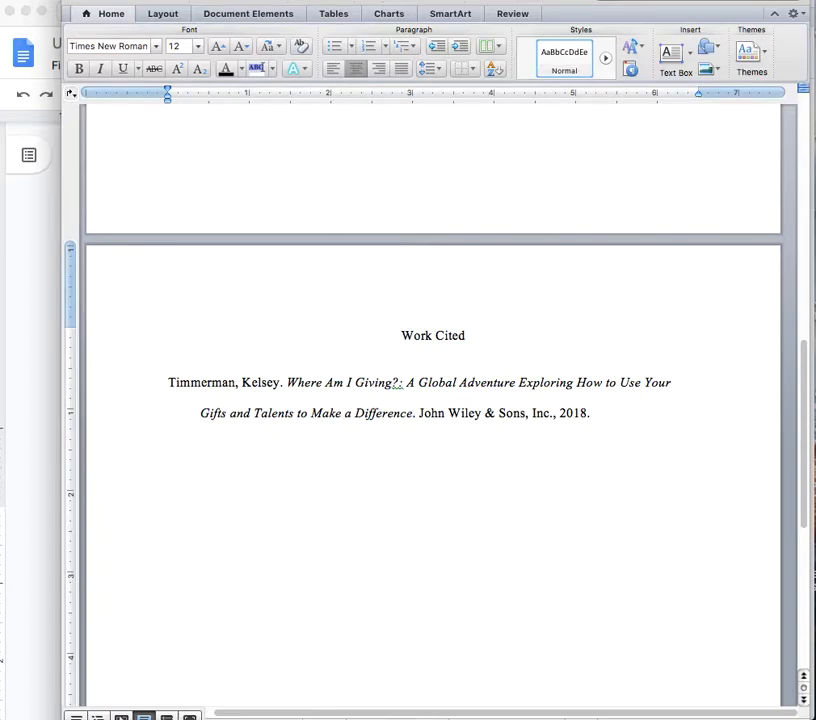
pyautogui.click(2, 1)
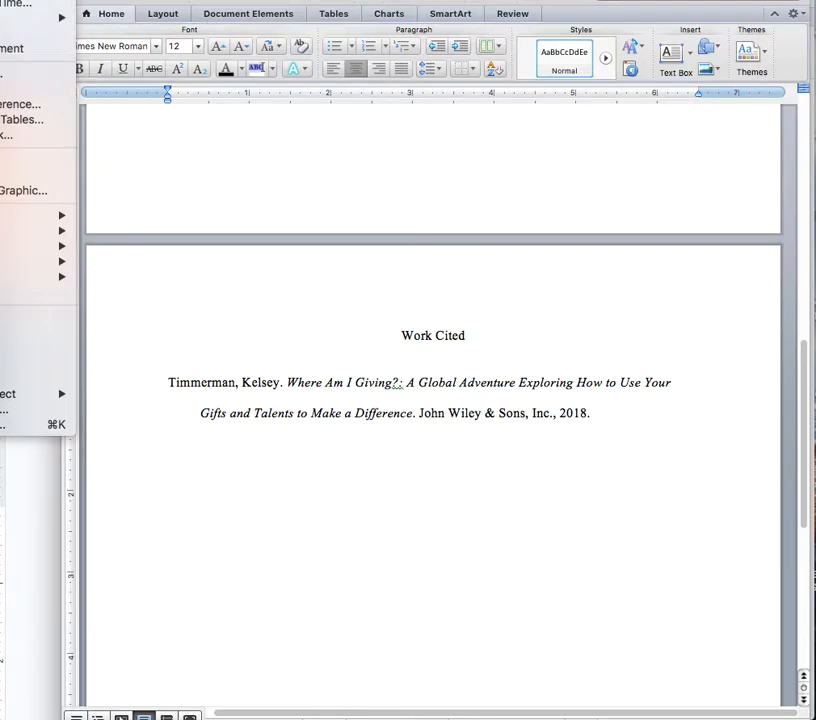
pyautogui.click(351, 186)
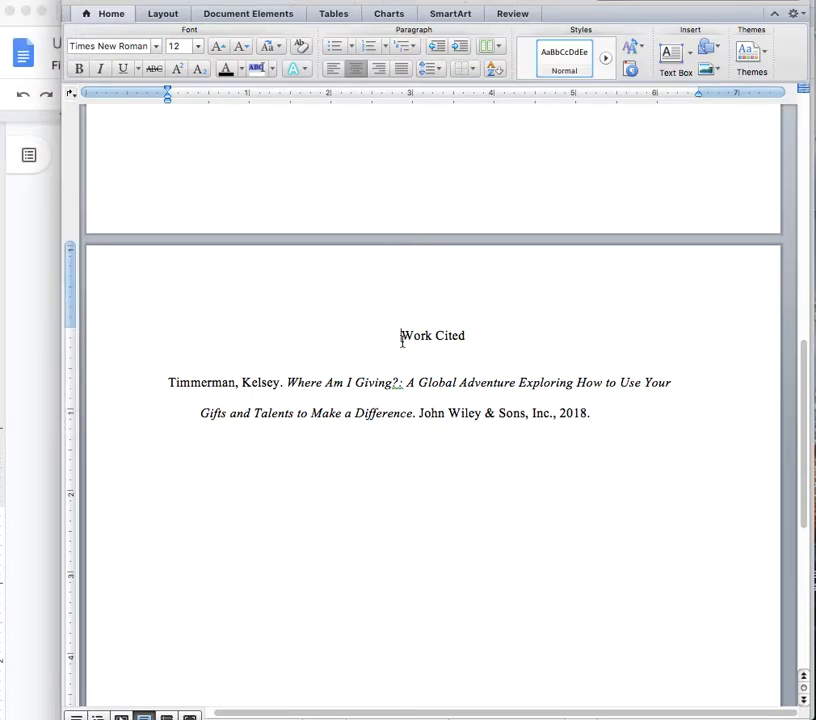
pyautogui.click(429, 362)
pyautogui.moveTo(167, 386); pyautogui.dragTo(621, 468)
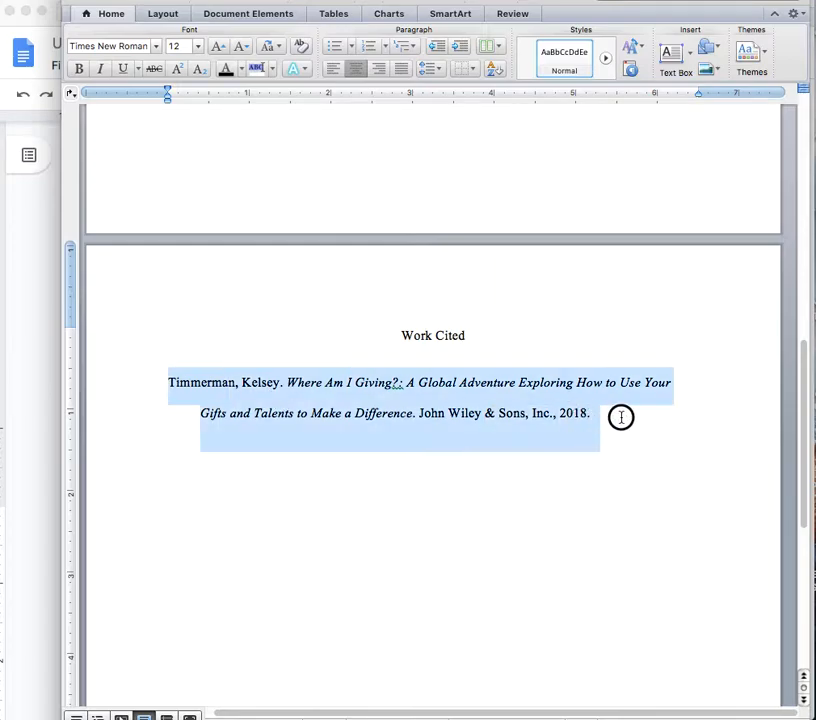
pyautogui.click(237, 432)
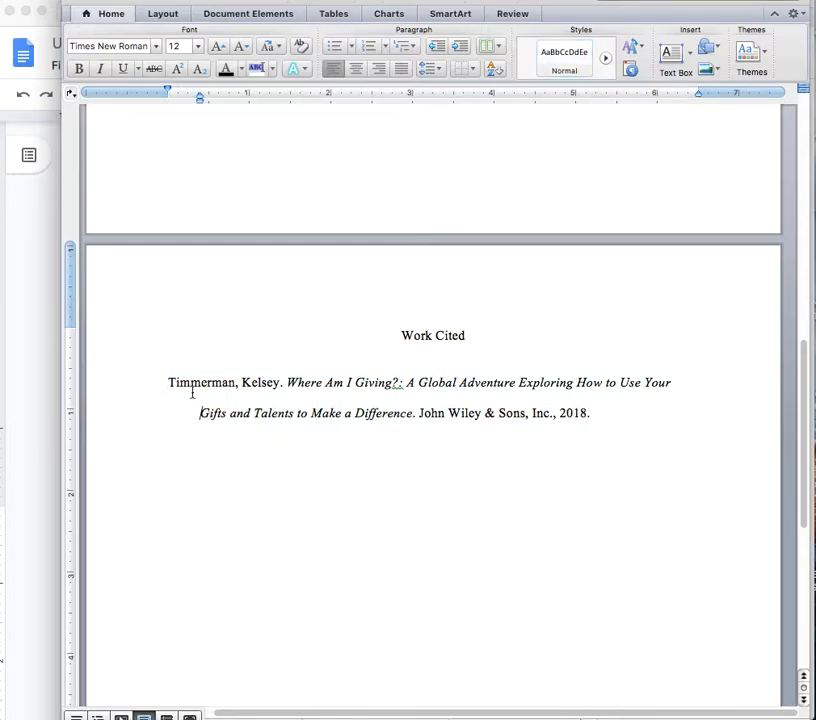
pyautogui.moveTo(167, 381); pyautogui.dragTo(599, 394)
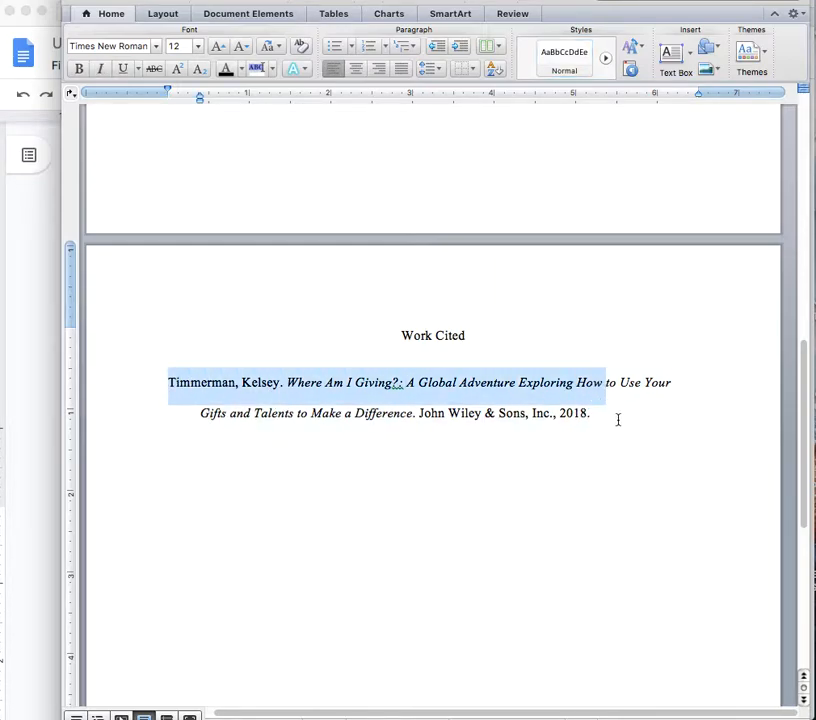
pyautogui.click(229, 445)
pyautogui.moveTo(166, 383); pyautogui.dragTo(244, 392)
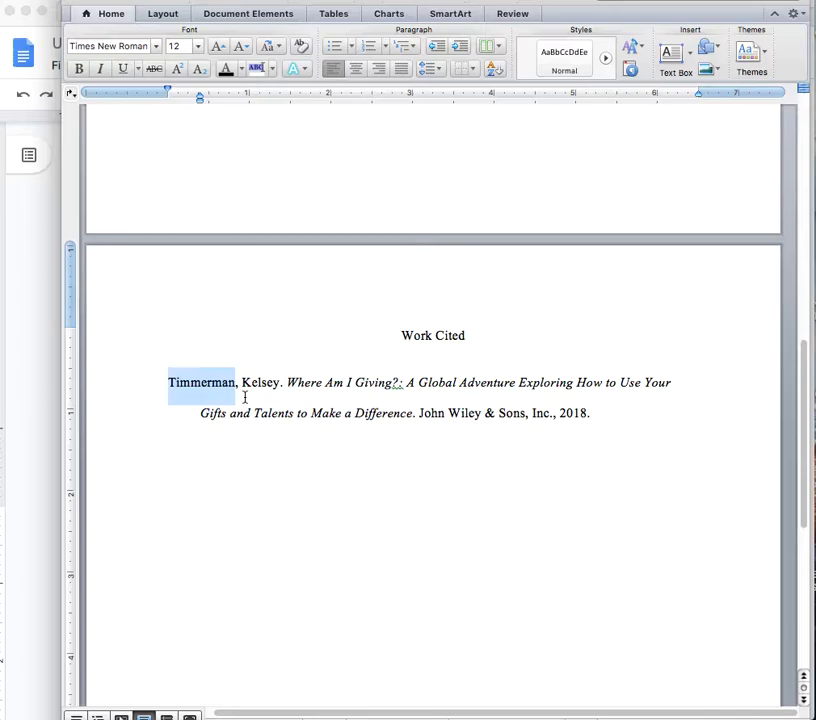
pyautogui.click(244, 397)
# Set the paragraph spacing of the Work Cited entry to 0 pt before and after.
pyautogui.moveTo(168, 382); pyautogui.dragTo(588, 414)
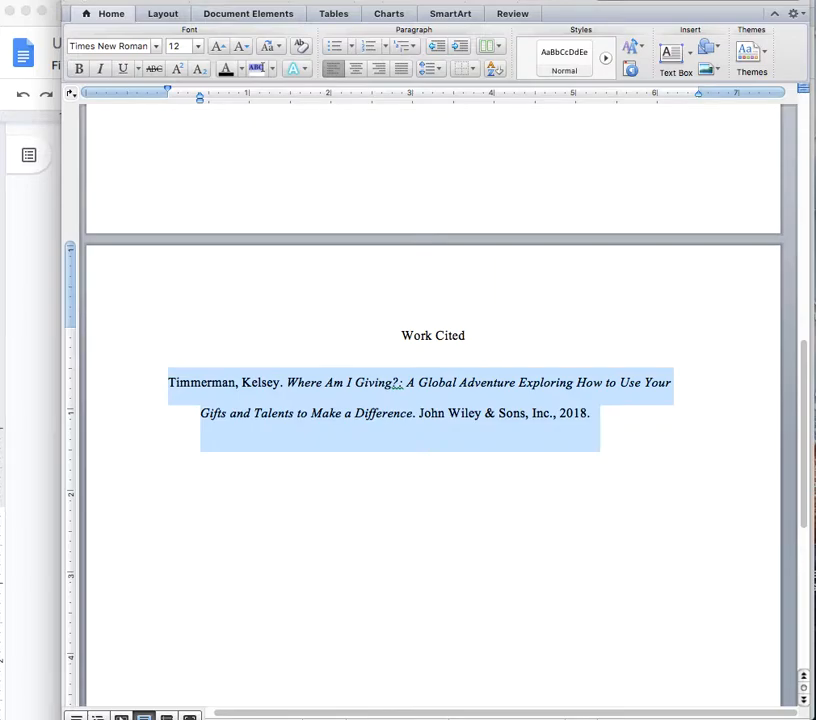
pyautogui.click(20, 0)
pyautogui.click(22, 0)
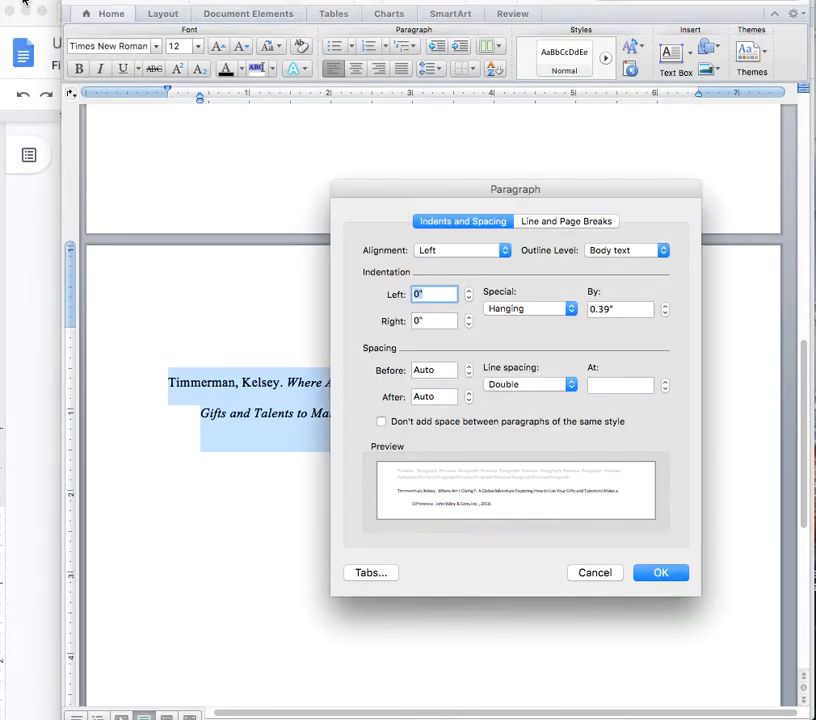
pyautogui.click(628, 309)
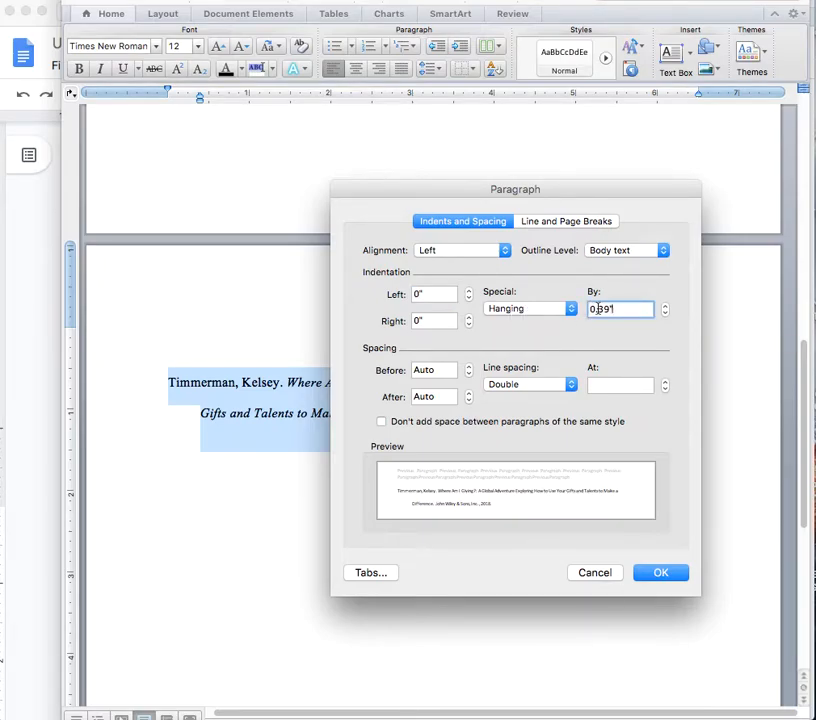
pyautogui.click(468, 378)
pyautogui.click(468, 367)
pyautogui.click(469, 396)
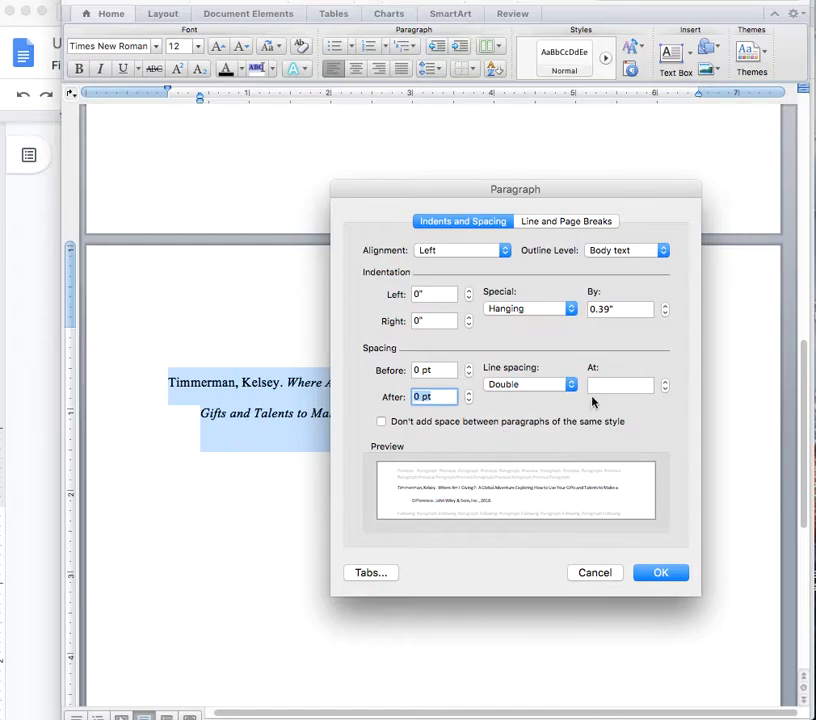
# Set the hanging indent of the Work Cited entry to 0.5" and apply the paragraph settings.
pyautogui.click(608, 310)
pyautogui.write('\\5')
pyautogui.press('BackSpace')
pyautogui.press('BackSpace')
pyautogui.press('BackSpace')
pyautogui.press('BackSpace')
pyautogui.write('5')
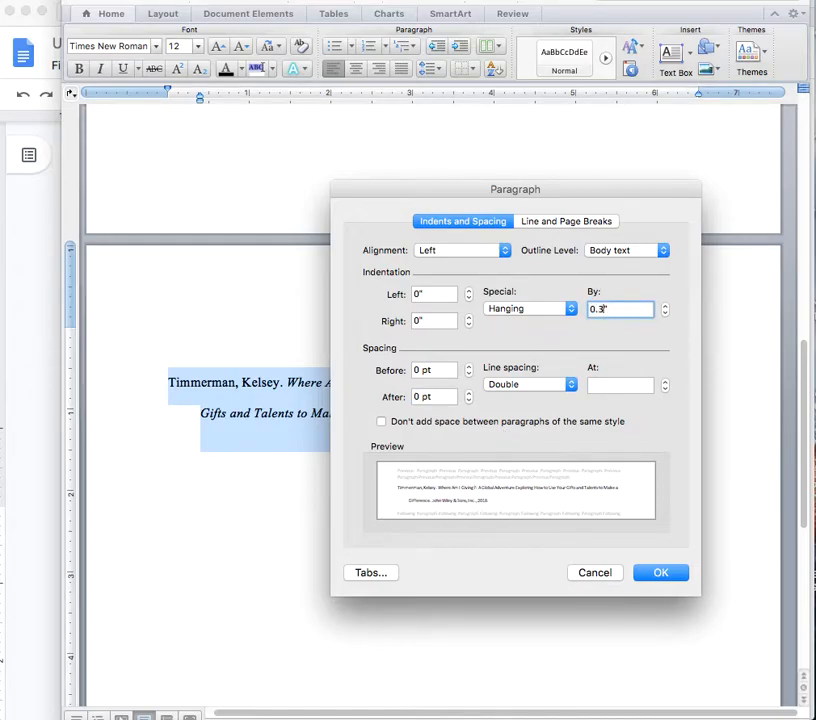
pyautogui.click(662, 572)
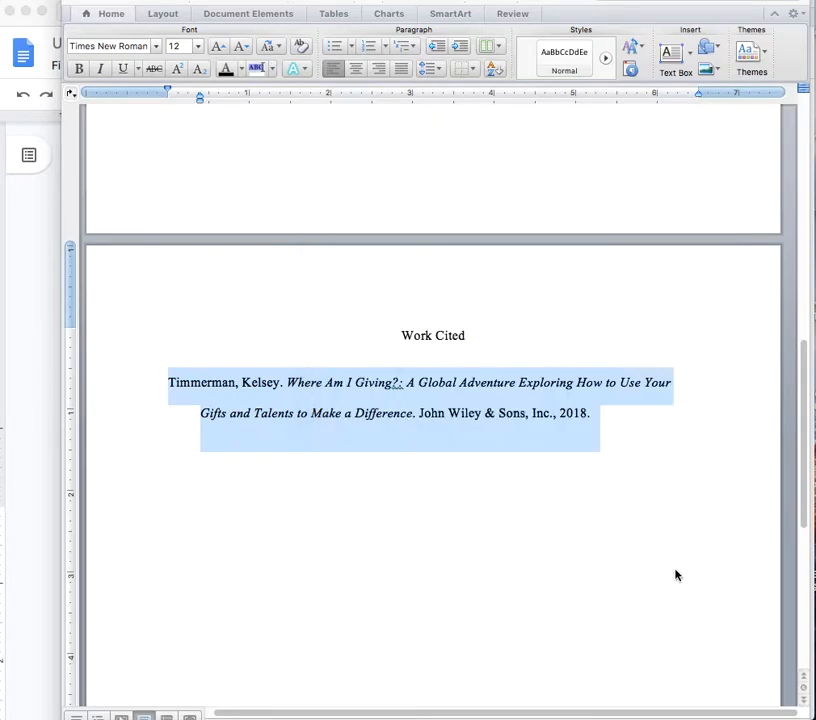
pyautogui.click(572, 499)
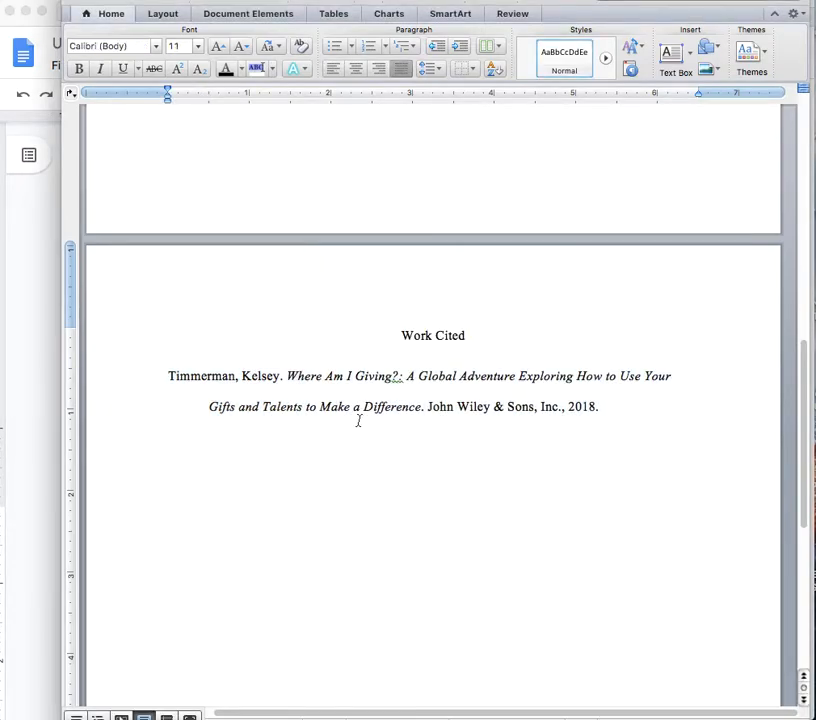
# Remove the indent from the second line of the Work Cited entry, starting at Gifts and Talents.
pyautogui.click(209, 406)
pyautogui.press('BackSpace')
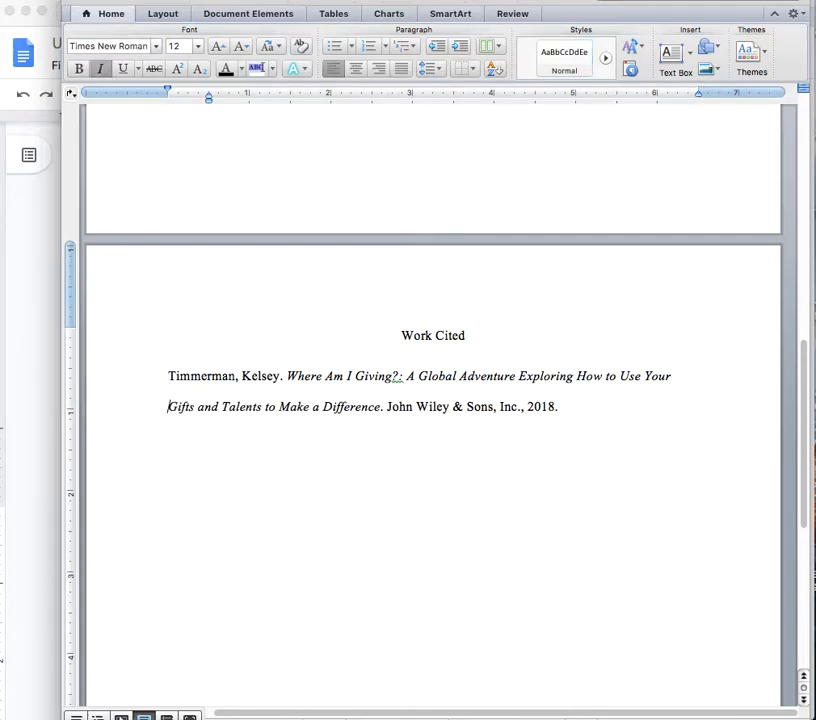
pyautogui.press('Tab')
pyautogui.press('Tab')
pyautogui.press('Tab')
pyautogui.press('BackSpace')
pyautogui.press('BackSpace')
# Reapply the 0.5" hanging indent to the whole Work Cited entry through its paragraph settings.
pyautogui.moveTo(168, 378)
pyautogui.mouseDown()
pyautogui.moveTo(552, 390)
pyautogui.moveTo(565, 412)
pyautogui.mouseUp()
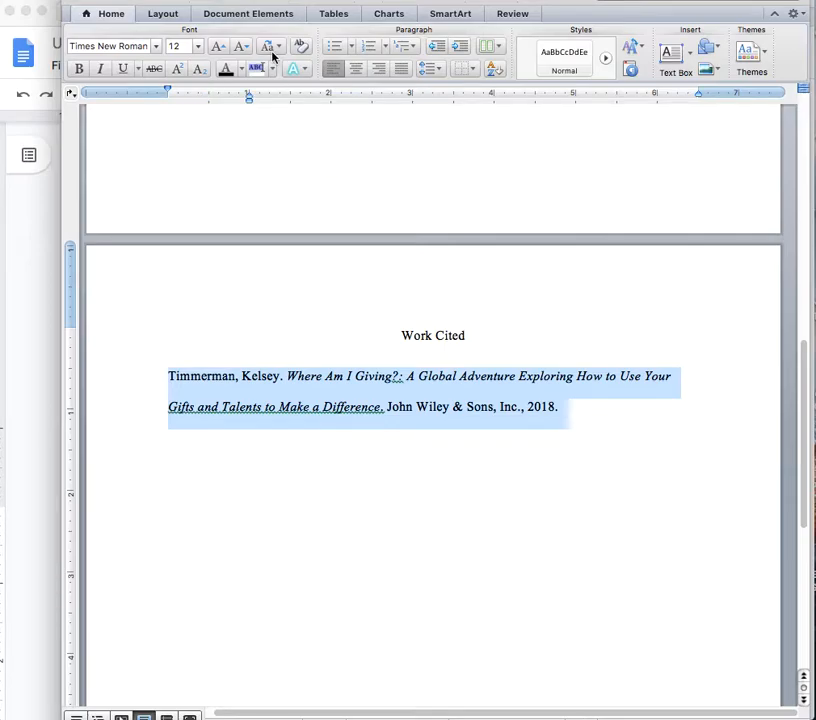
pyautogui.click(260, 120)
pyautogui.click(341, 398)
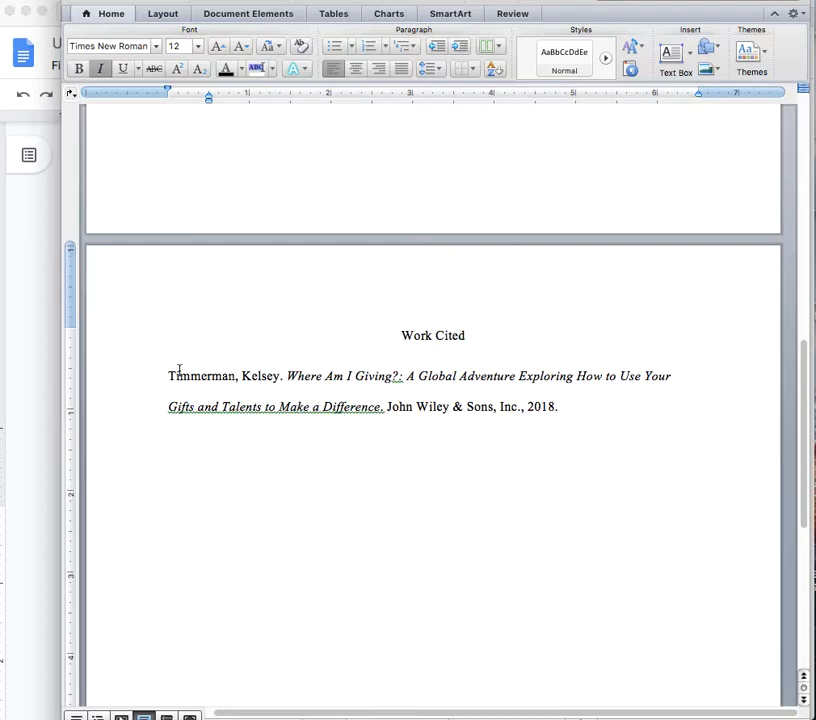
pyautogui.moveTo(164, 372); pyautogui.dragTo(623, 407)
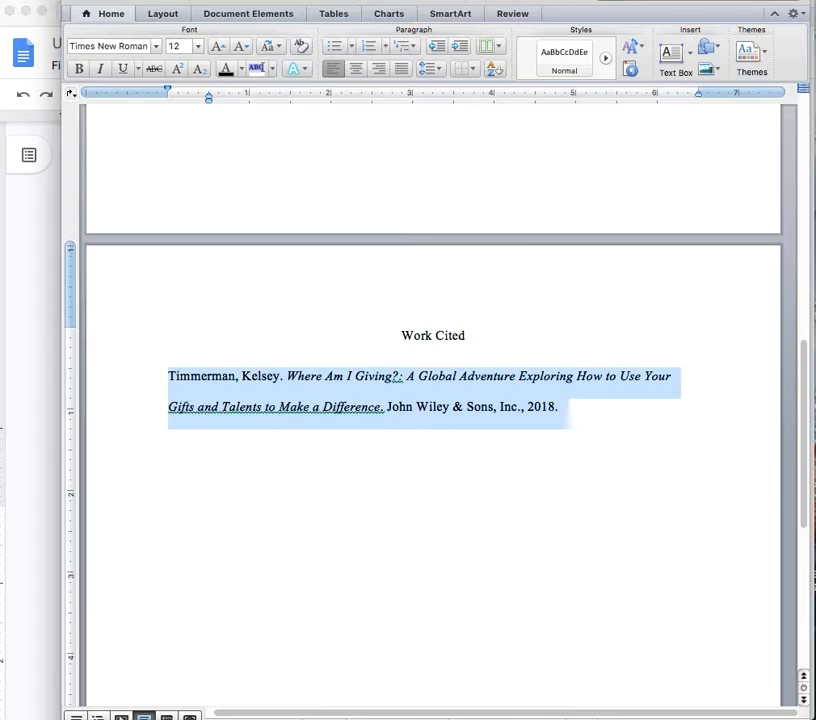
pyautogui.click(10, 2)
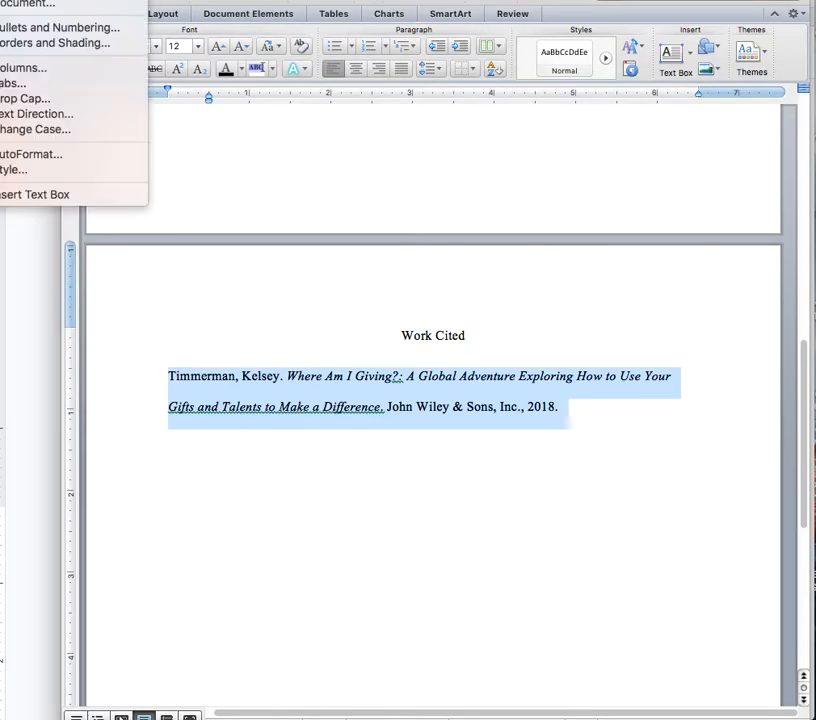
pyautogui.click(20, 0)
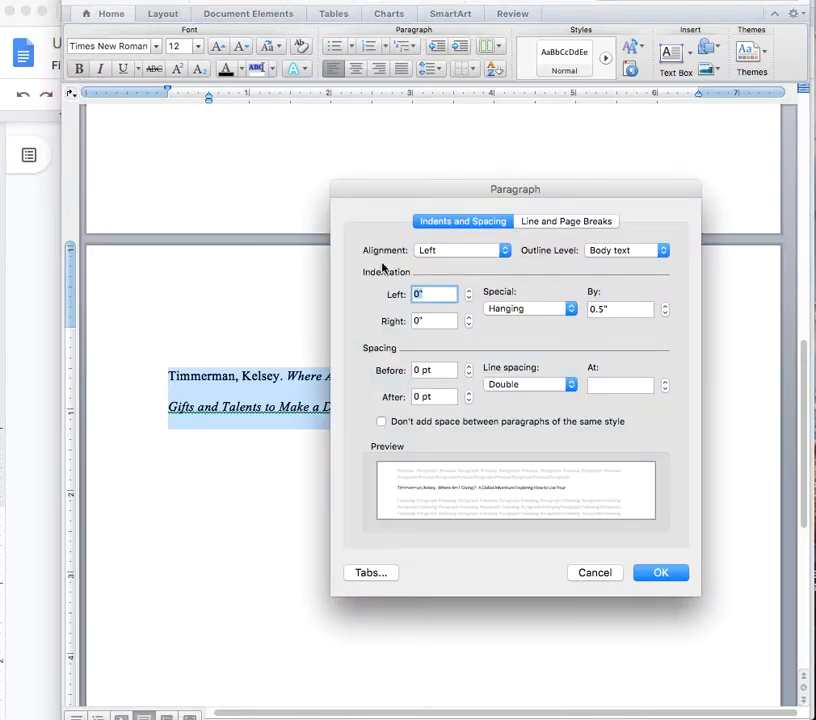
pyautogui.click(671, 574)
pyautogui.click(541, 380)
pyautogui.click(588, 412)
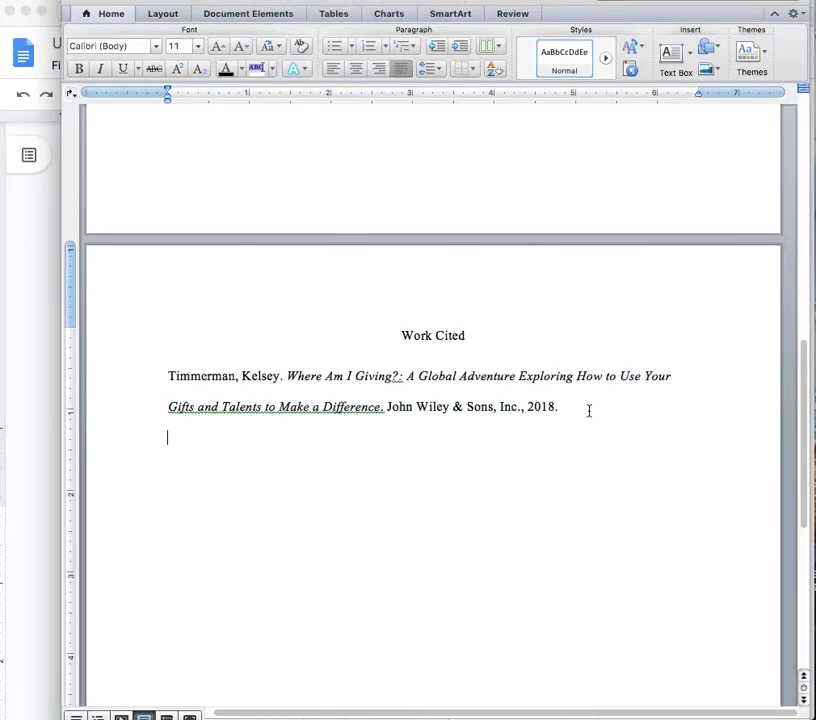
# Set the special indentation of the Work Cited entry to none.
pyautogui.tripleClick(215, 381)
pyautogui.rightClick(216, 388)
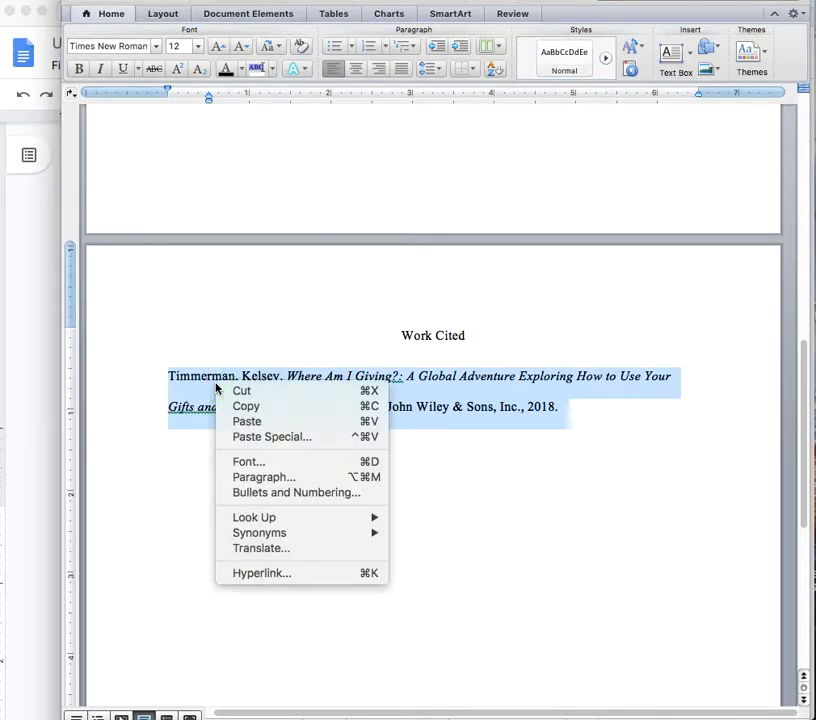
pyautogui.click(273, 477)
pyautogui.click(559, 310)
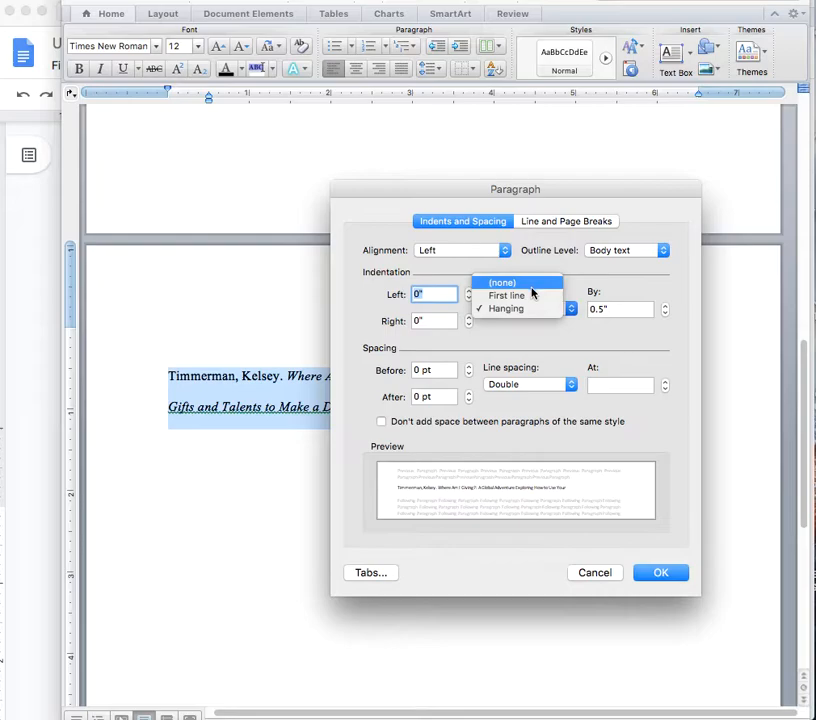
pyautogui.click(532, 285)
pyautogui.click(670, 578)
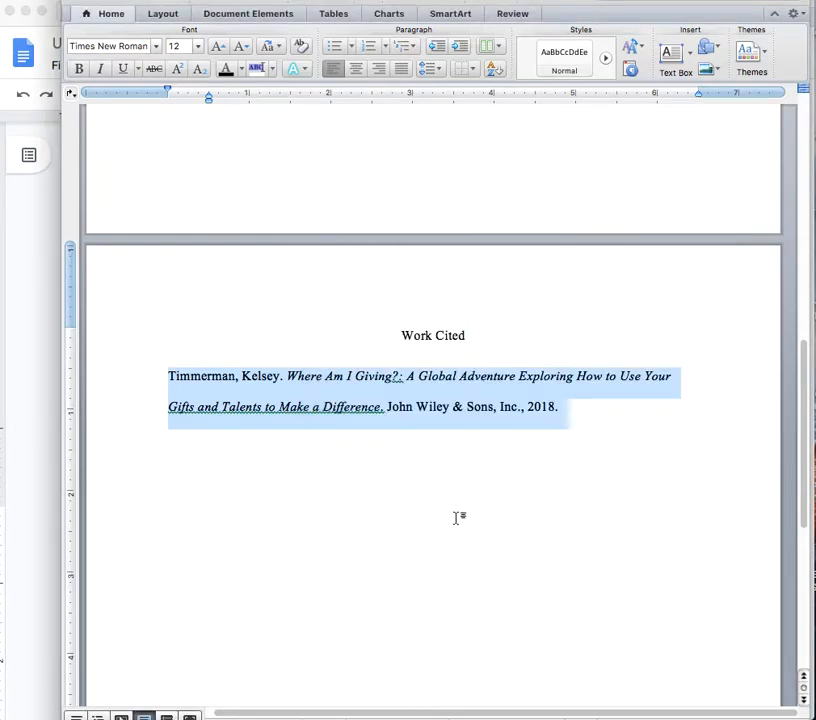
pyautogui.click(424, 466)
pyautogui.moveTo(153, 382); pyautogui.dragTo(246, 423)
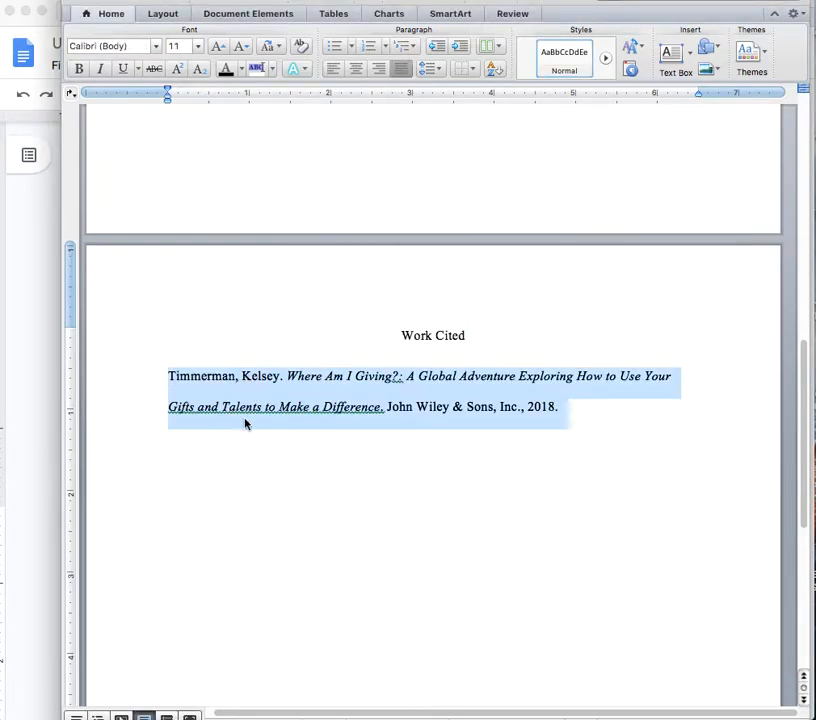
pyautogui.click(239, 431)
pyautogui.click(166, 405)
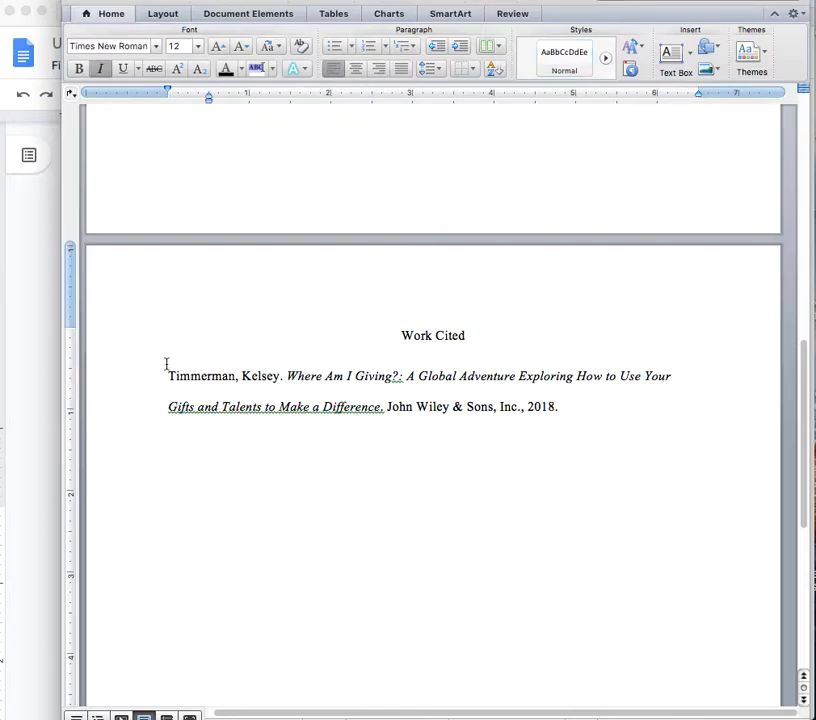
pyautogui.moveTo(167, 372); pyautogui.dragTo(583, 406)
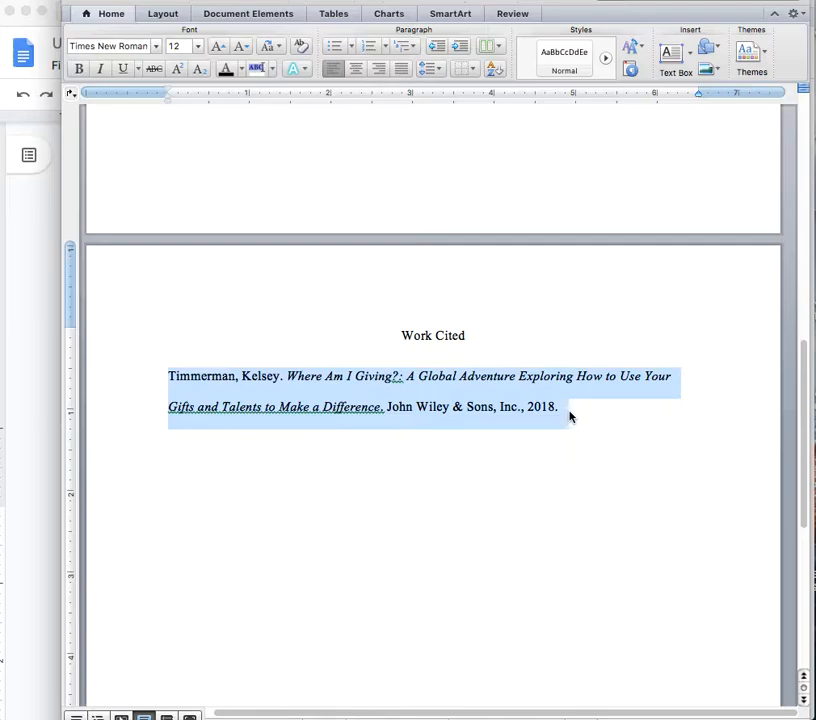
pyautogui.scroll(10, 571, 417)
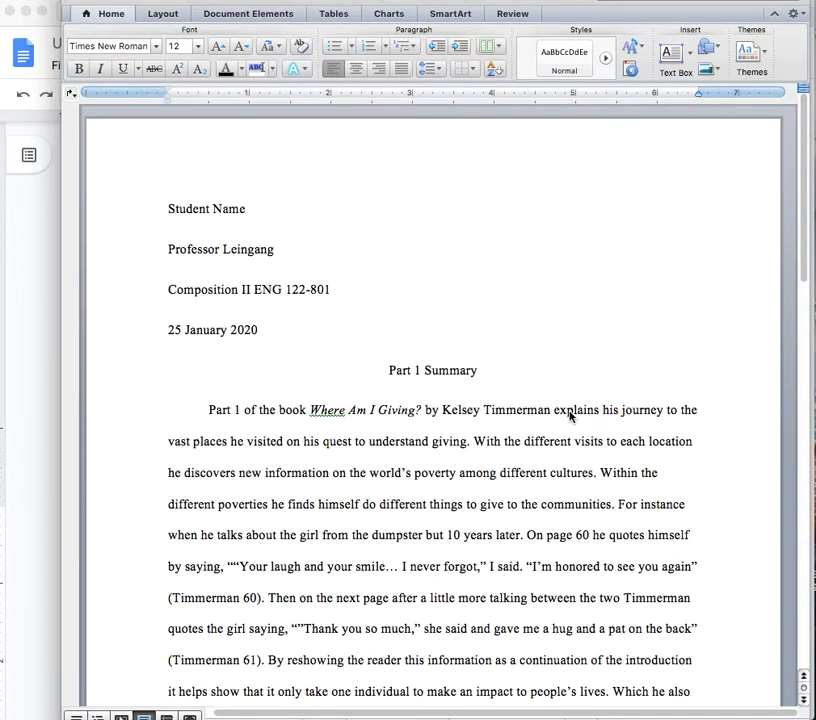
pyautogui.scroll(-3, 571, 417)
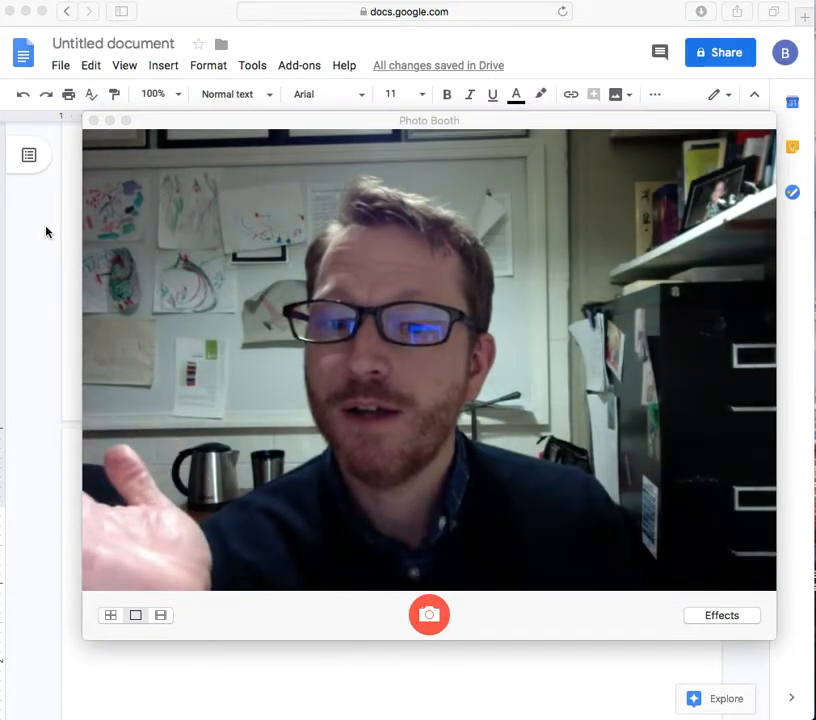
# Switch to the untitled Google Docs paper and examine the heading lines above its Part I Summary title.
pyautogui.click(45, 230)
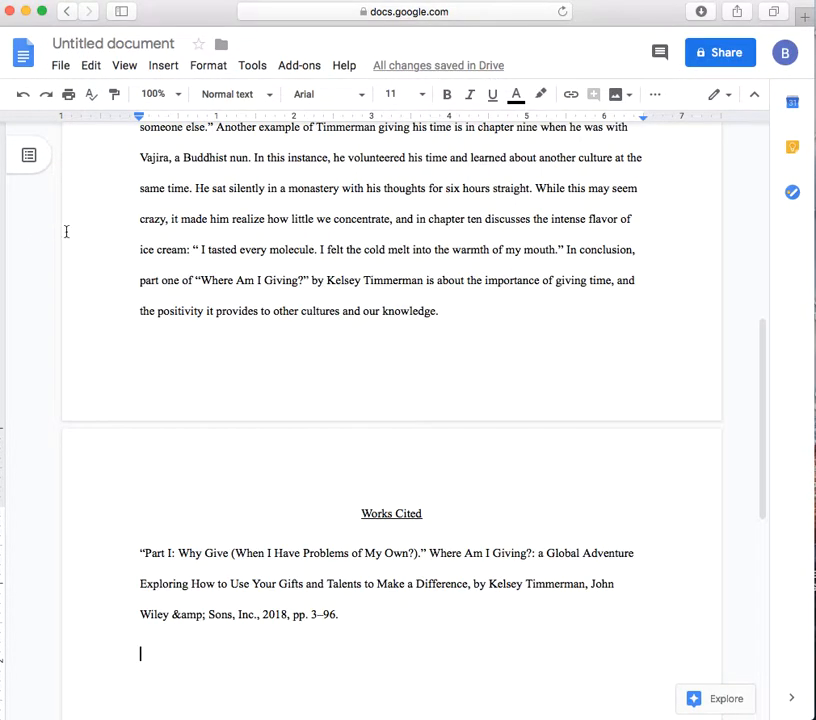
pyautogui.scroll(6, 299, 327)
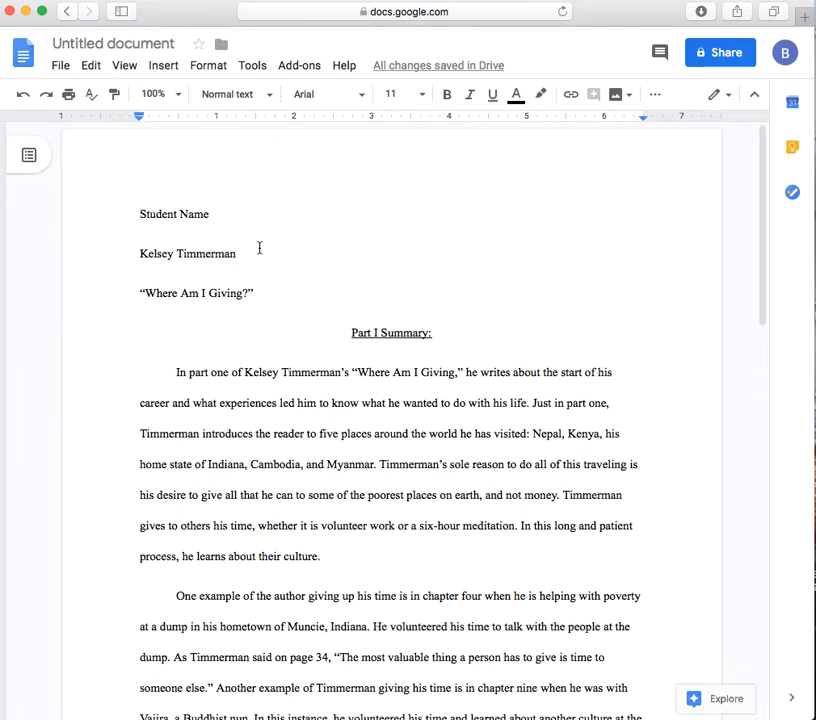
pyautogui.moveTo(259, 291); pyautogui.dragTo(150, 233)
pyautogui.click(209, 260)
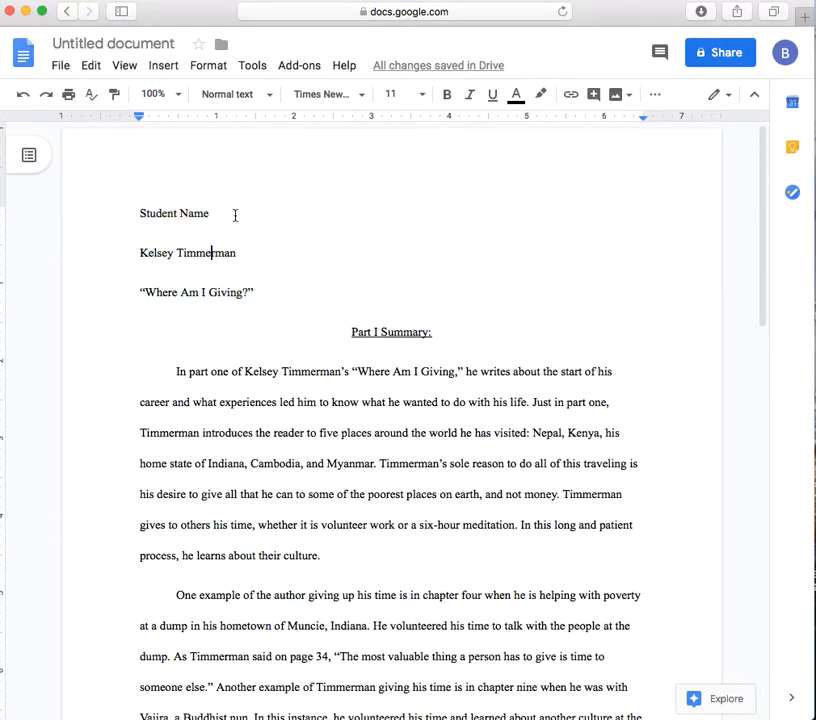
pyautogui.moveTo(255, 248); pyautogui.dragTo(130, 243)
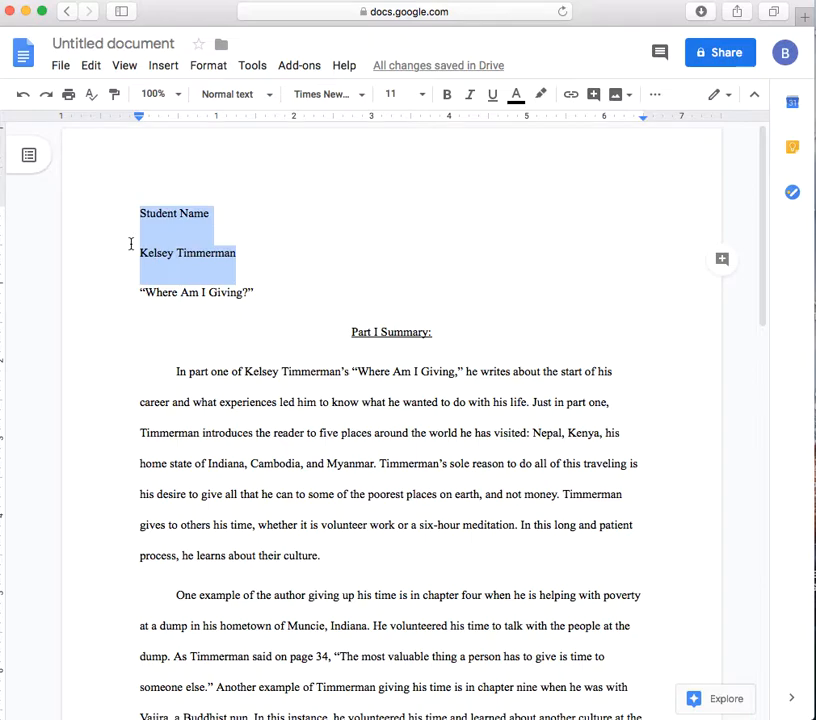
# Replace the author's name in the heading with the professor's title and name, and add the course line ENG 122-801 beneath it.
pyautogui.moveTo(242, 253); pyautogui.dragTo(140, 251)
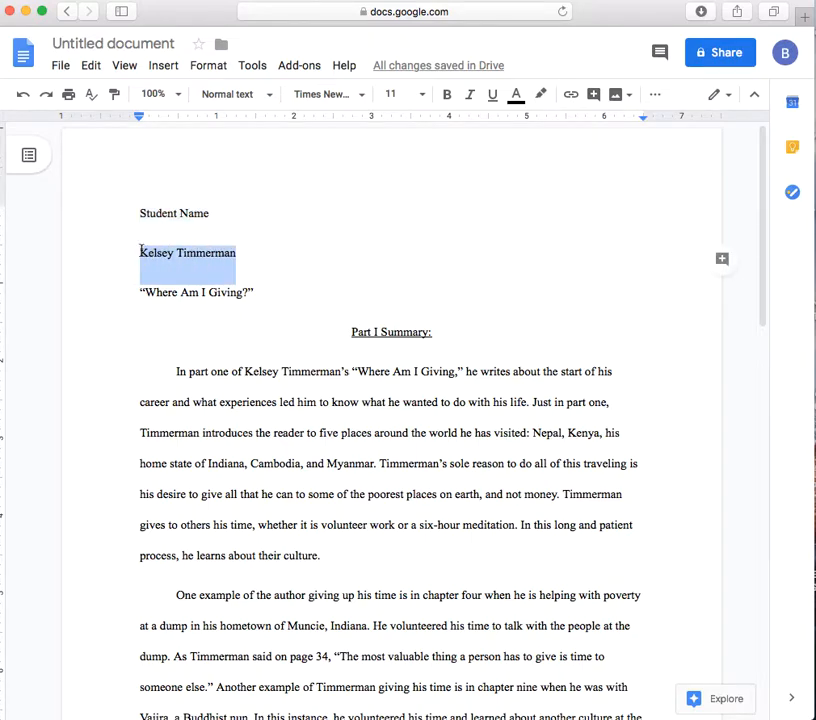
pyautogui.write('Professor Leingang')
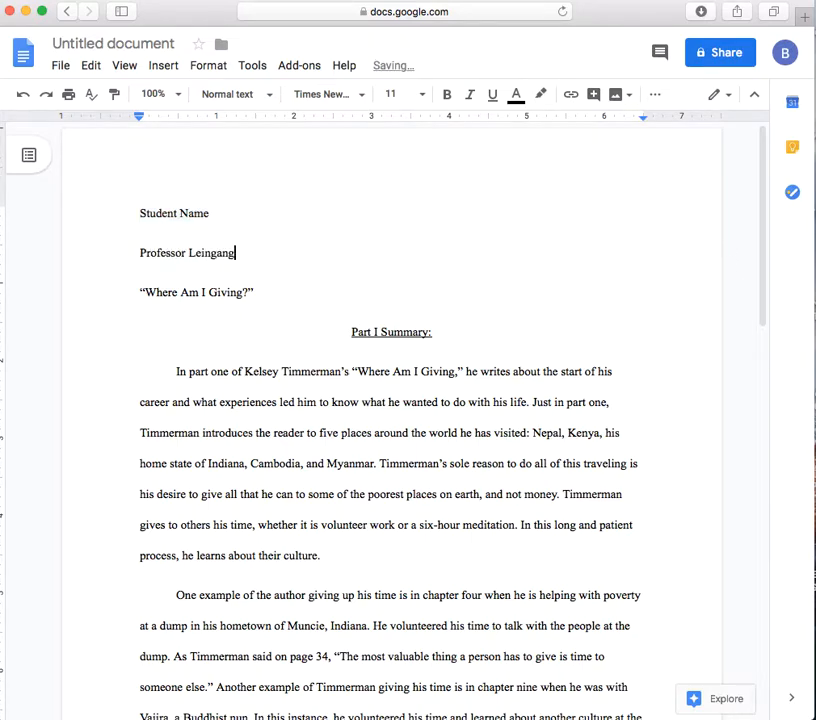
pyautogui.press('Return')
pyautogui.write('ENG 12')
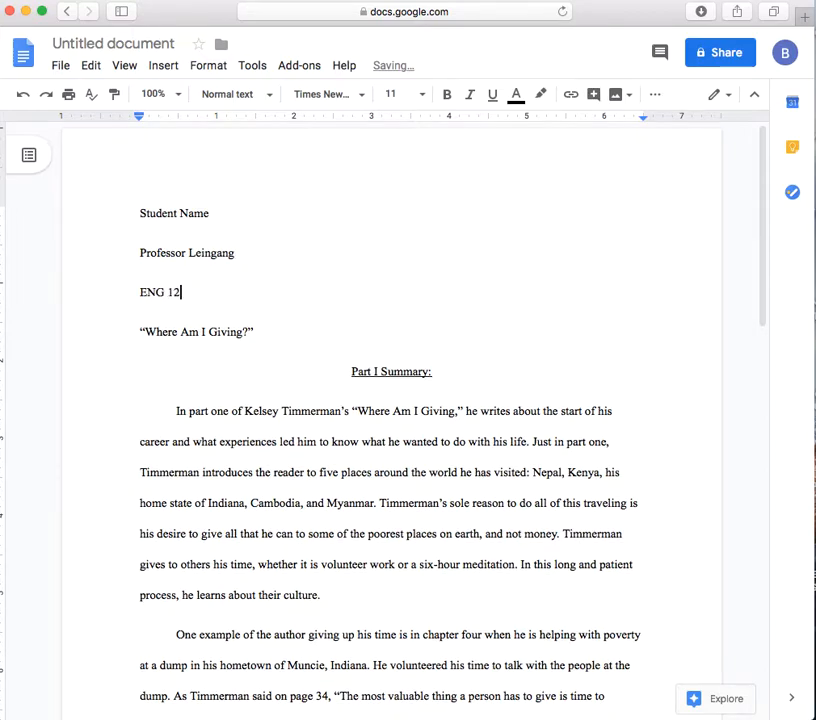
pyautogui.write('2-801')
# Replace the "Where Am I Giving?" heading line above the paper's title with the word Date.
pyautogui.moveTo(255, 333); pyautogui.dragTo(140, 328)
pyautogui.press('BackSpace')
pyautogui.write('Date')
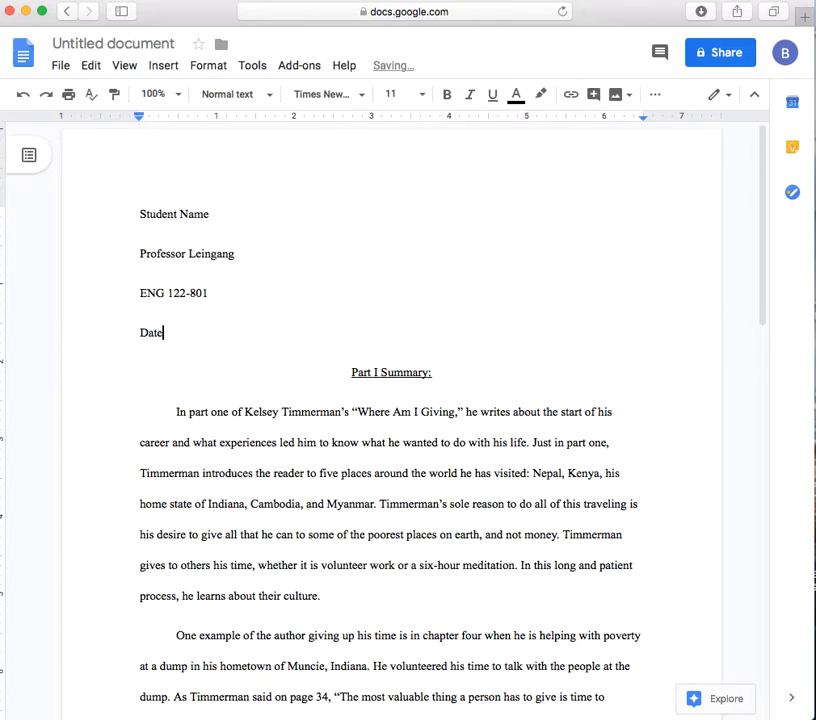
# Remove the underline from the centered Part I Summary title.
pyautogui.click(351, 372)
pyautogui.keyDown('shift'); pyautogui.click(444, 376); pyautogui.keyUp('shift')
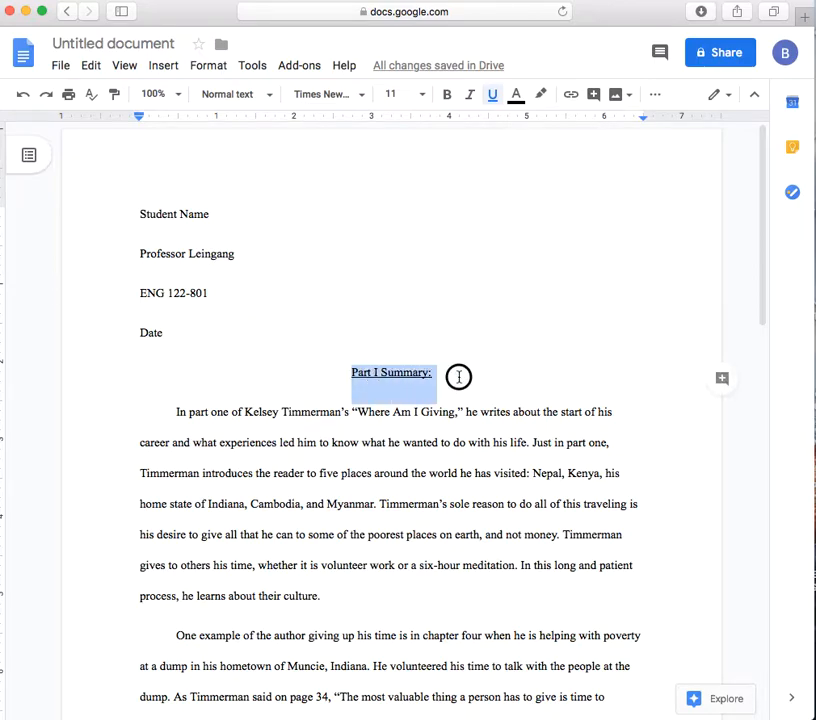
pyautogui.press('super+u')
pyautogui.click(464, 391)
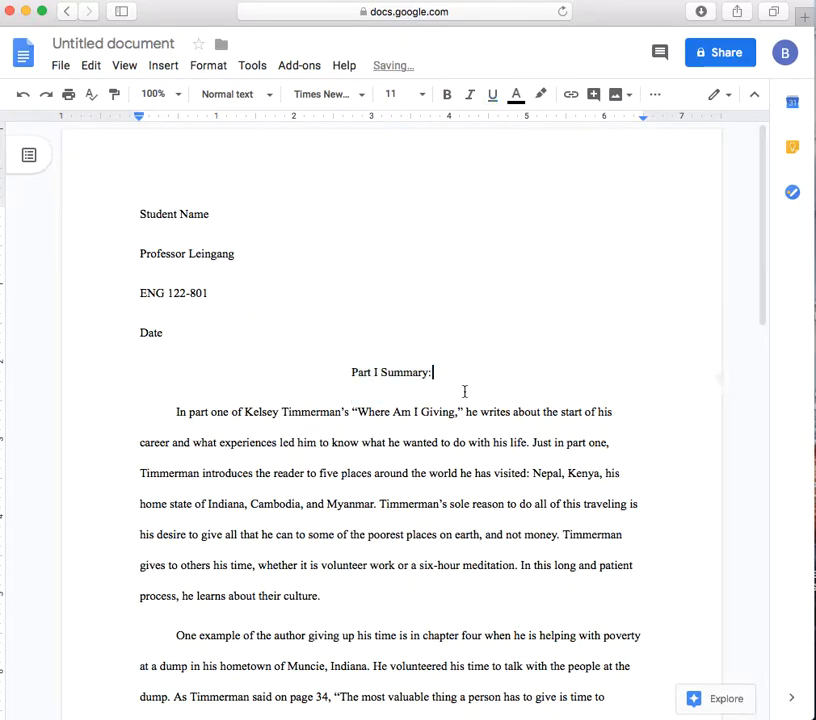
pyautogui.scroll(-2, 464, 391)
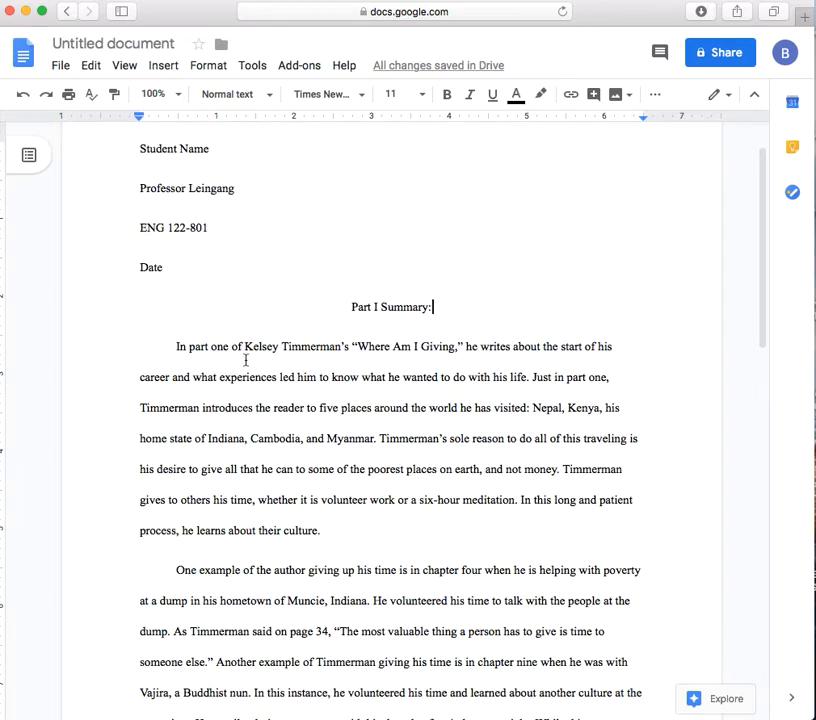
pyautogui.click(356, 349)
pyautogui.moveTo(356, 349); pyautogui.dragTo(442, 347)
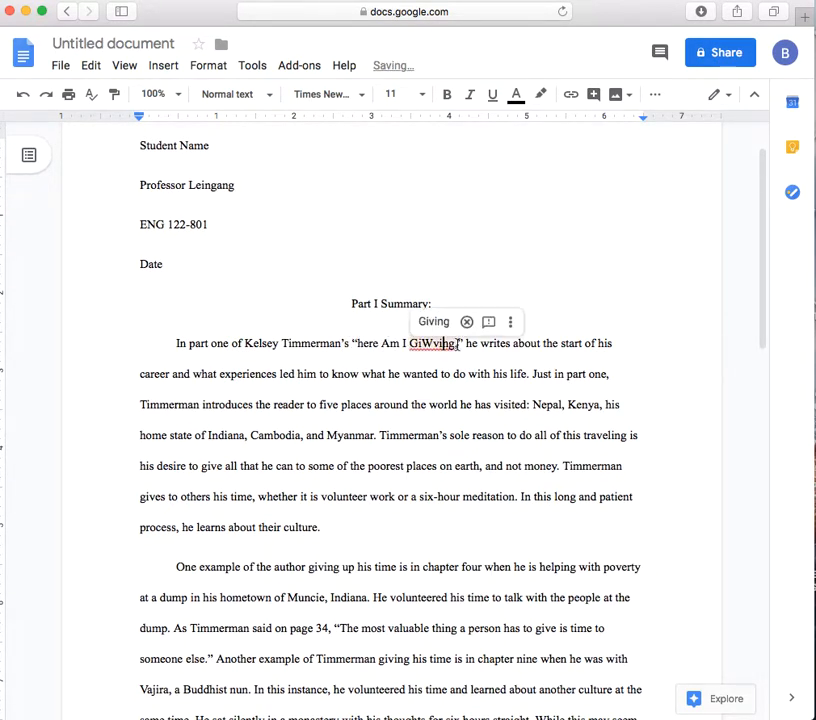
pyautogui.press('super+z')
# Italicize the book title in the first sentence, remove its quotation marks, and punctuate it as Where Am I Giving?, with a comma.
pyautogui.moveTo(459, 344); pyautogui.dragTo(361, 345)
pyautogui.press('super+i')
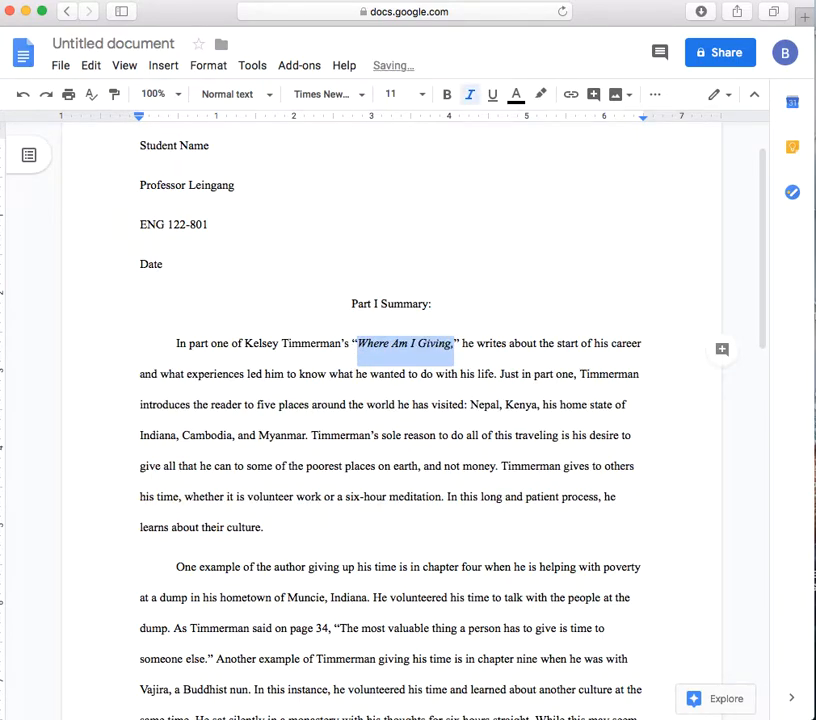
pyautogui.click(366, 342)
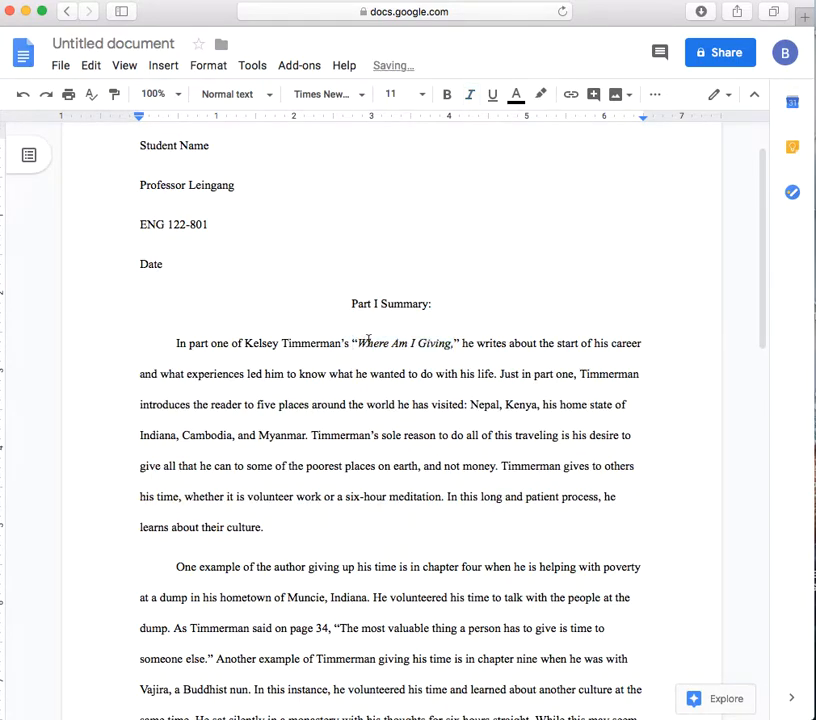
pyautogui.press('BackSpace')
pyautogui.click(452, 343)
pyautogui.press('BackSpace')
pyautogui.press('BackSpace')
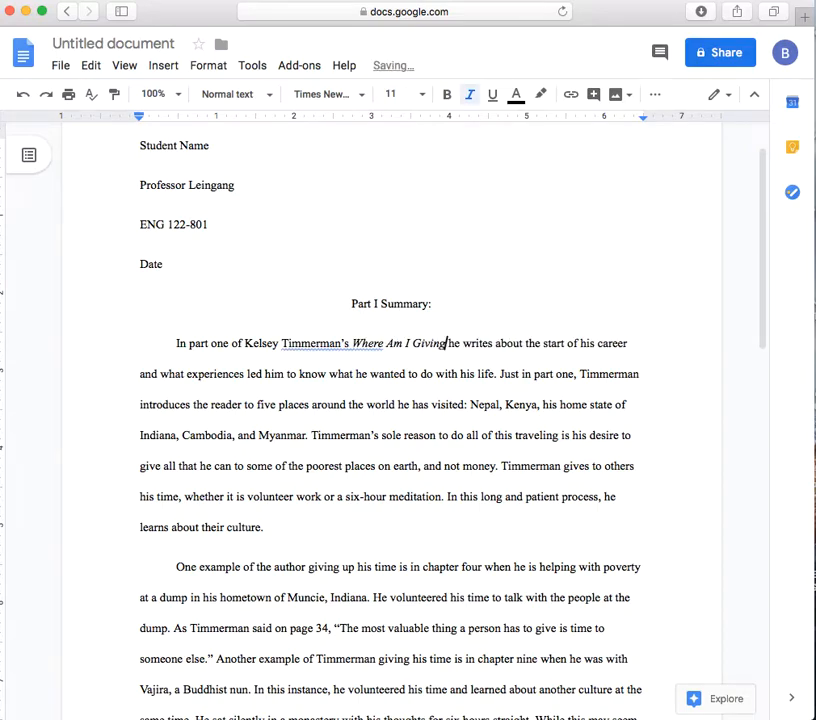
pyautogui.write('?,')
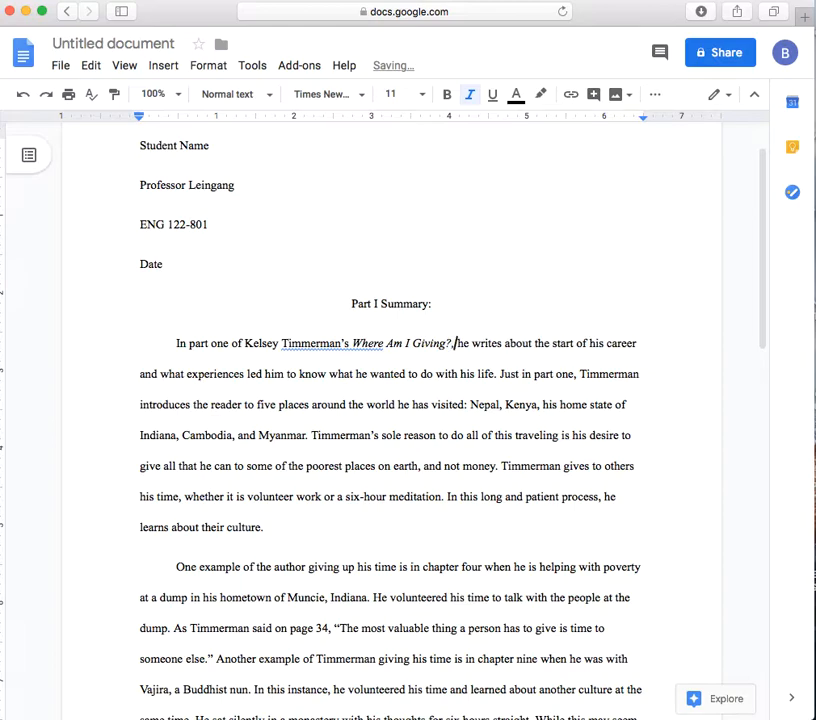
pyautogui.click(505, 376)
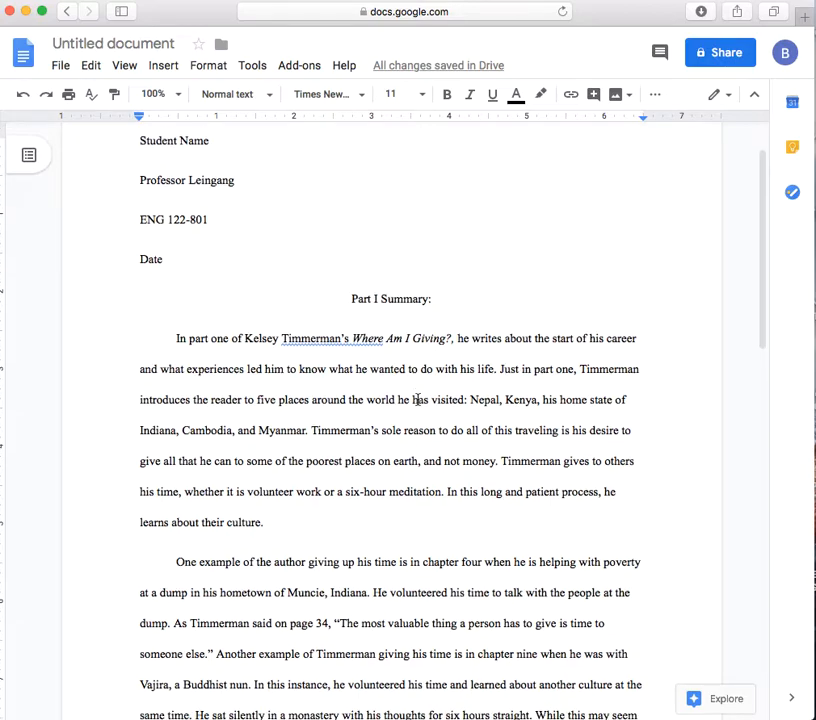
# Examine how the body paragraphs refer to the author by surname and introduce the example from chapter four.
pyautogui.scroll(-1, 418, 400)
pyautogui.moveTo(582, 340); pyautogui.dragTo(638, 341)
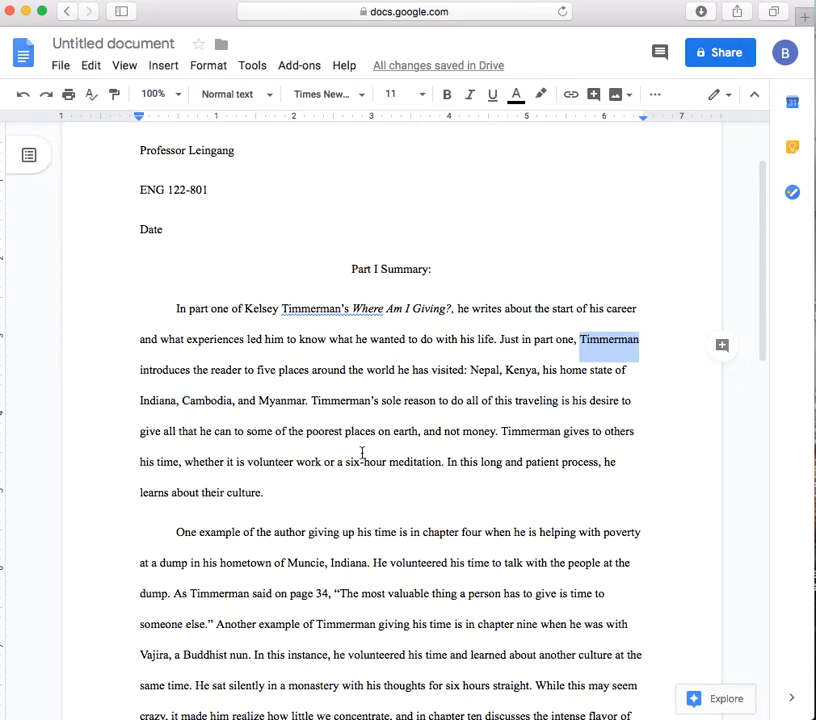
pyautogui.scroll(-3, 362, 453)
pyautogui.scroll(-1, 362, 451)
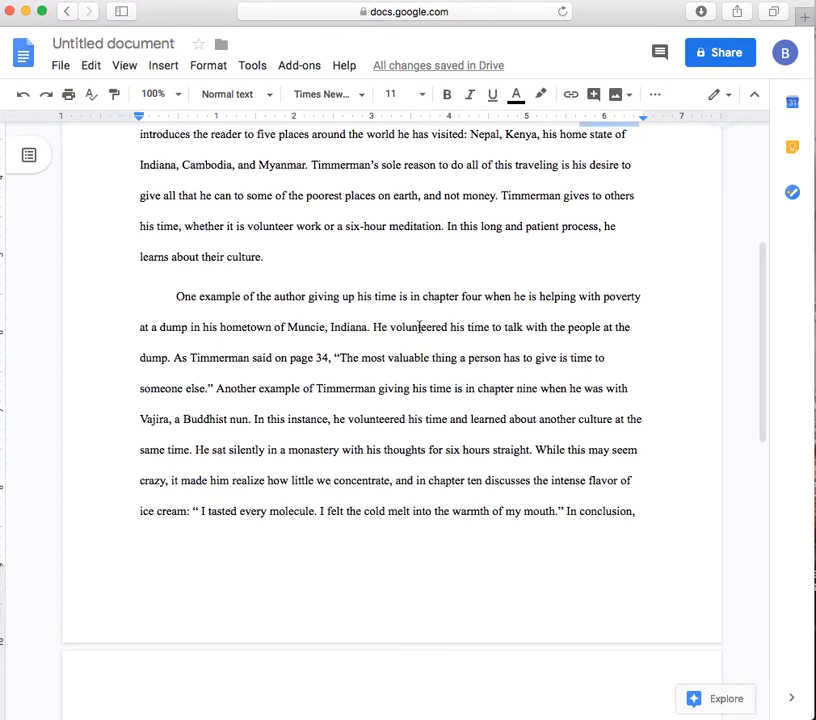
pyautogui.moveTo(419, 327); pyautogui.dragTo(432, 388)
# Italicize the book title Where Am I Giving? in the concluding sentence and remove the quotation marks around it.
pyautogui.scroll(-4, 432, 388)
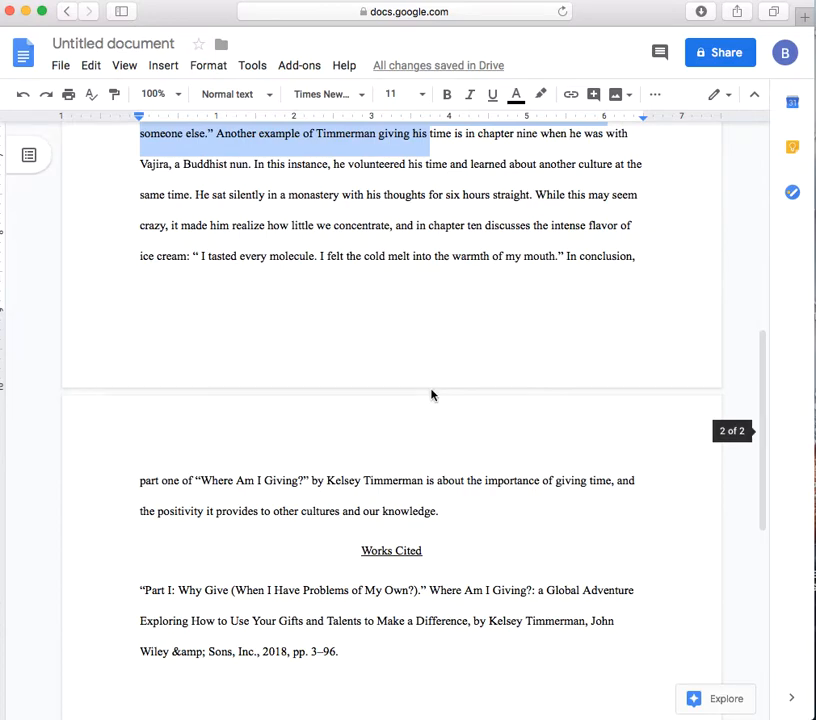
pyautogui.scroll(-2, 432, 394)
pyautogui.moveTo(197, 359); pyautogui.dragTo(303, 358)
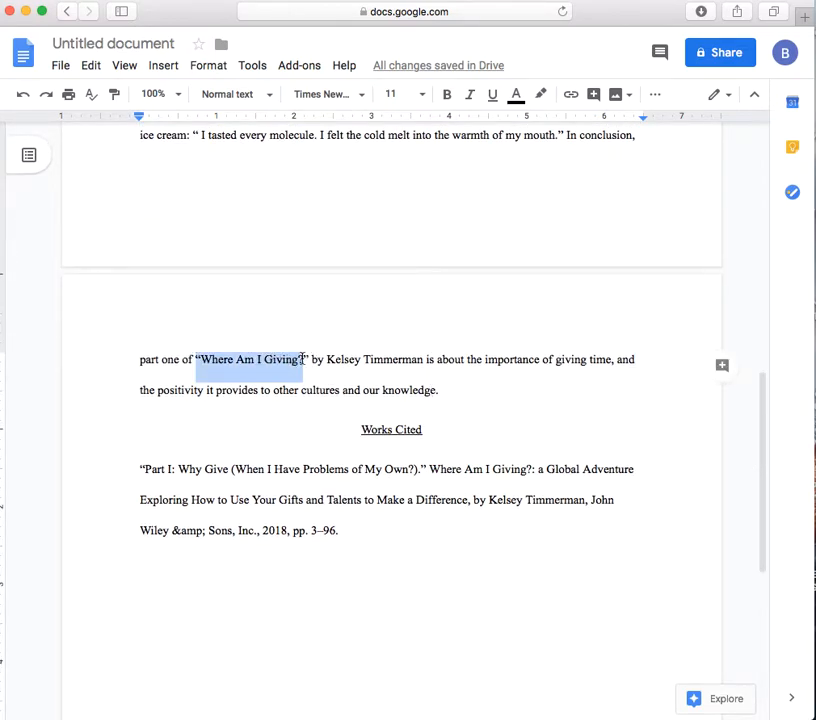
pyautogui.press('super+i')
pyautogui.click(305, 359)
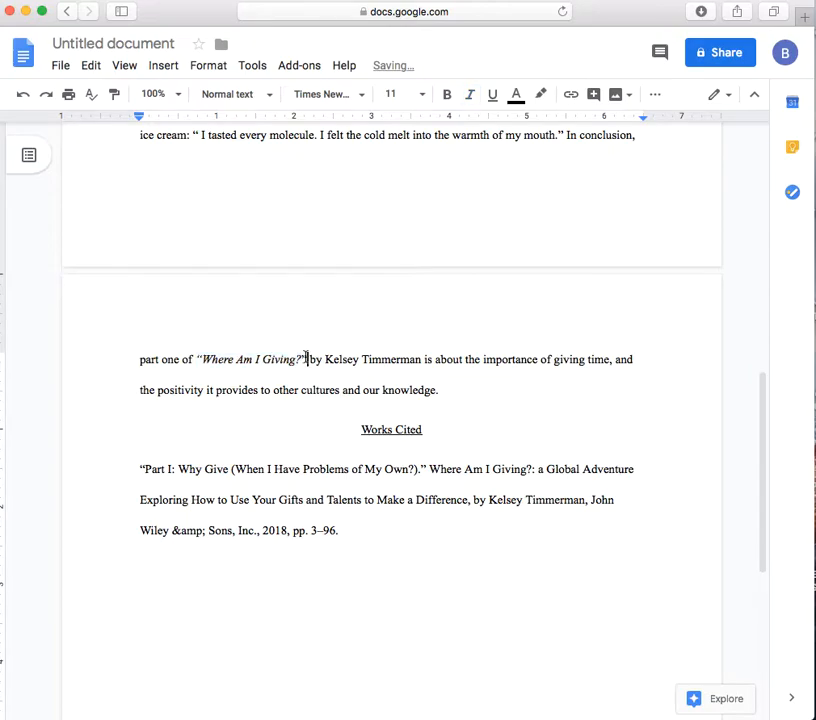
pyautogui.press('BackSpace')
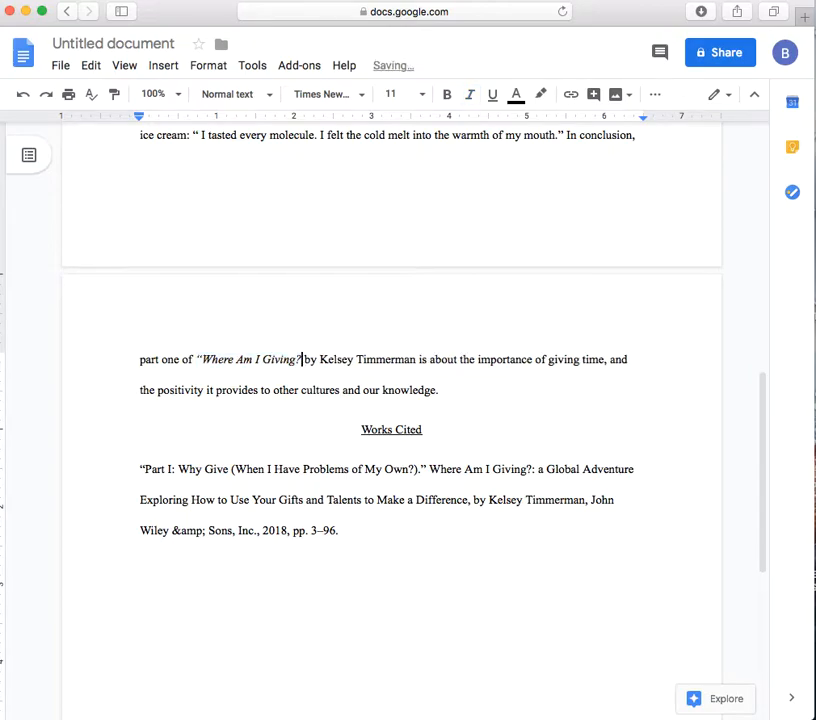
pyautogui.click(203, 359)
pyautogui.press('BackSpace')
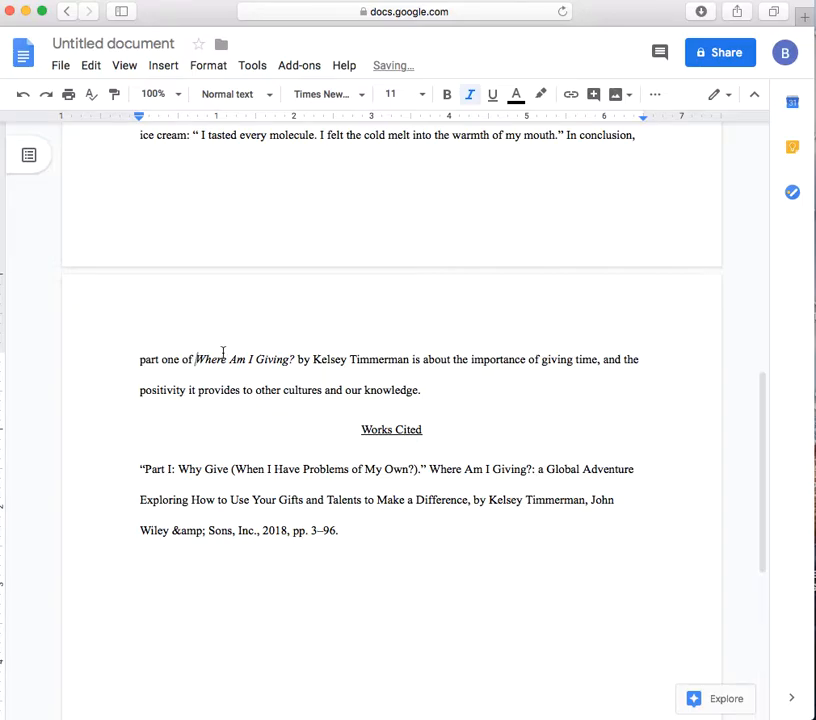
# Insert a page break before the Works Cited heading and remove the heading's underline.
pyautogui.scroll(5, 222, 350)
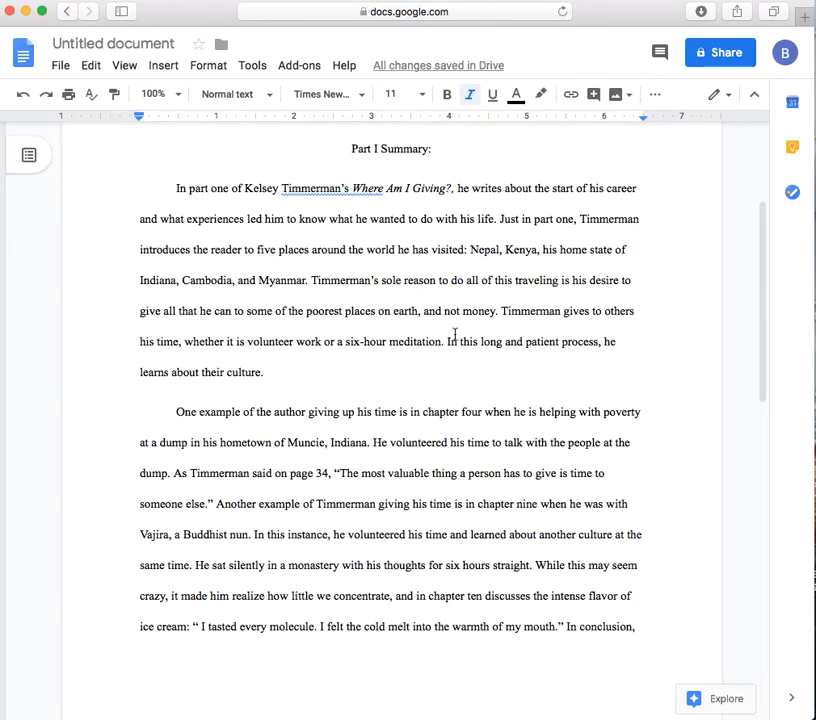
pyautogui.scroll(-6, 455, 334)
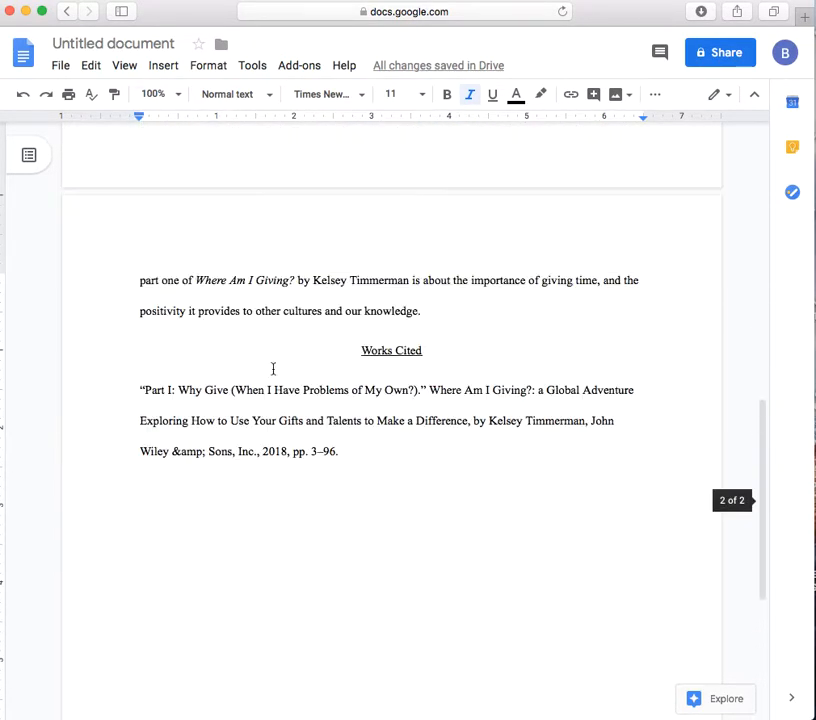
pyautogui.moveTo(146, 388); pyautogui.dragTo(432, 397)
pyautogui.click(447, 404)
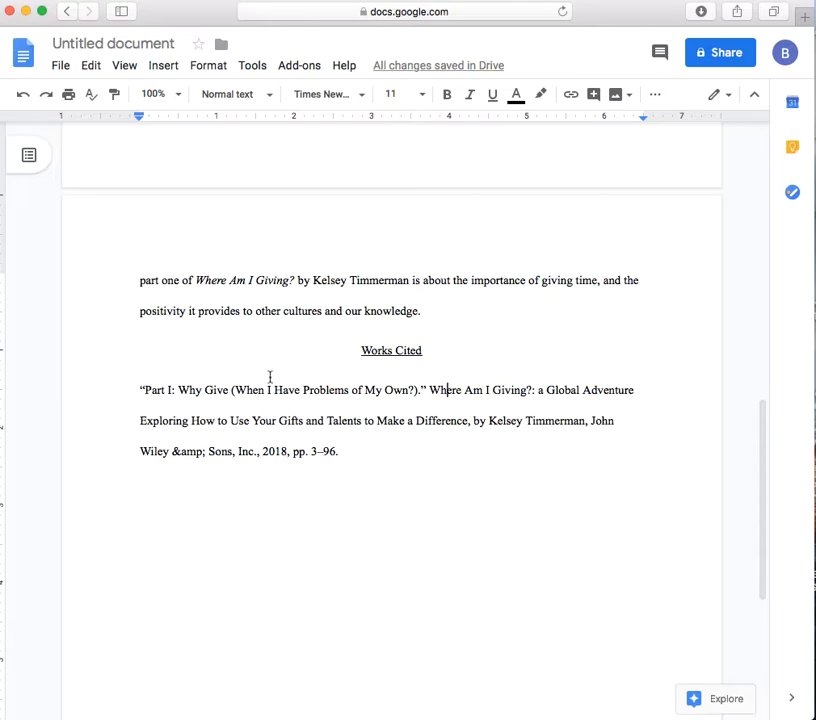
pyautogui.click(362, 349)
pyautogui.click(172, 68)
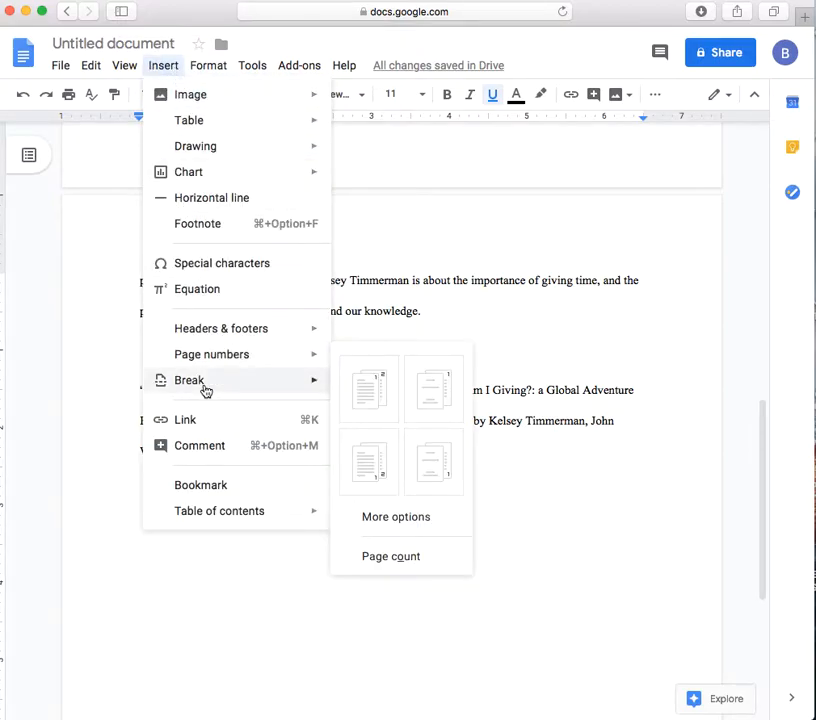
pyautogui.moveTo(205, 386)
pyautogui.click(392, 390)
pyautogui.scroll(-3, 390, 387)
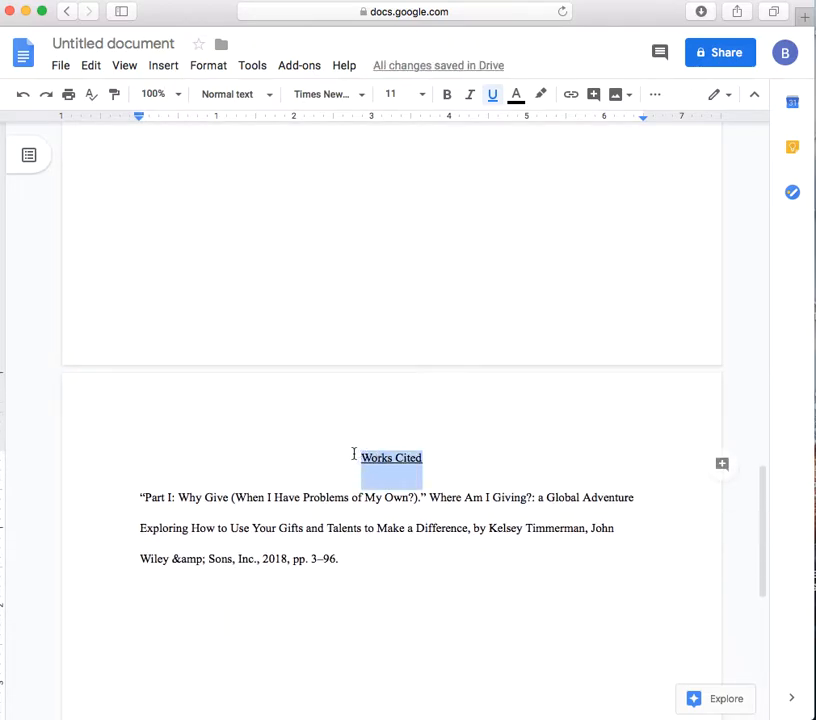
pyautogui.press('super+u')
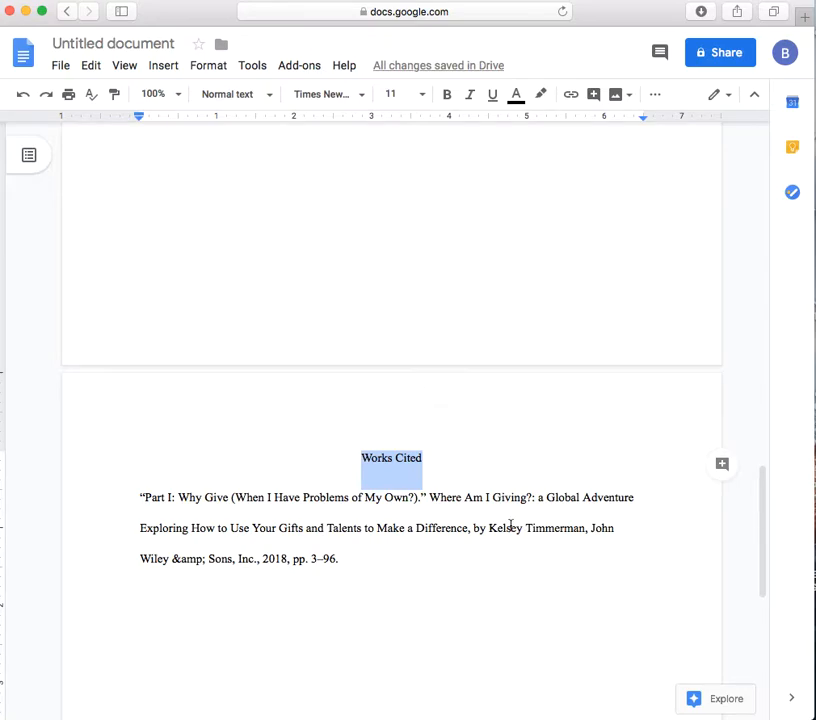
# Add the author as "Timmerman, Kelsey." at the start of the Works Cited entry.
pyautogui.click(136, 497)
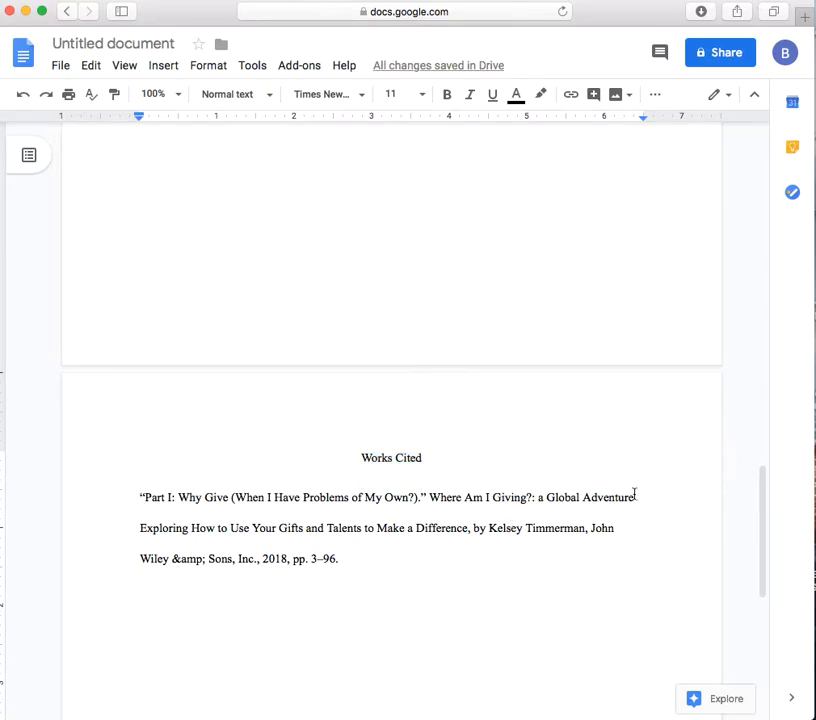
pyautogui.write('T')
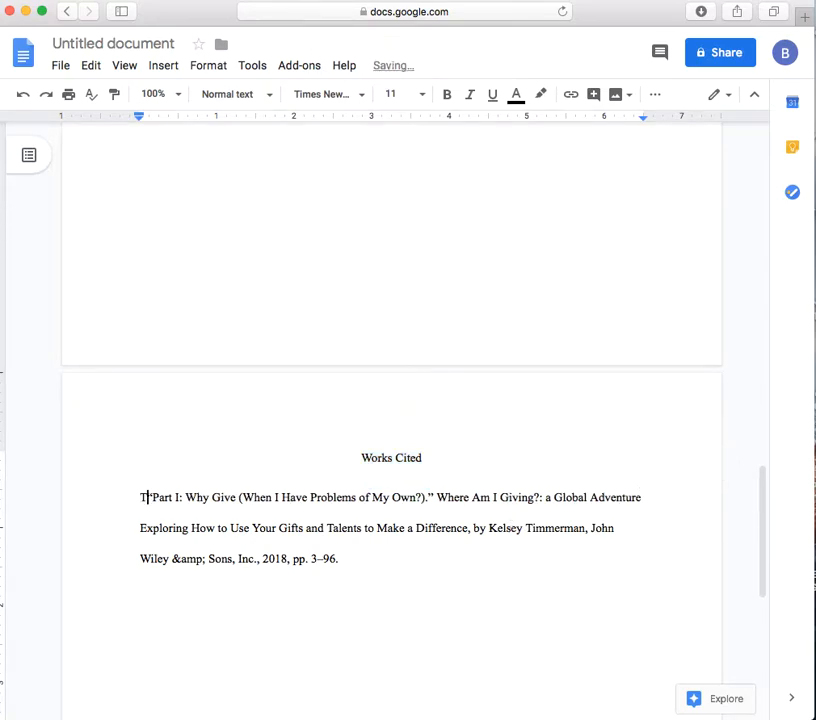
pyautogui.write('immer')
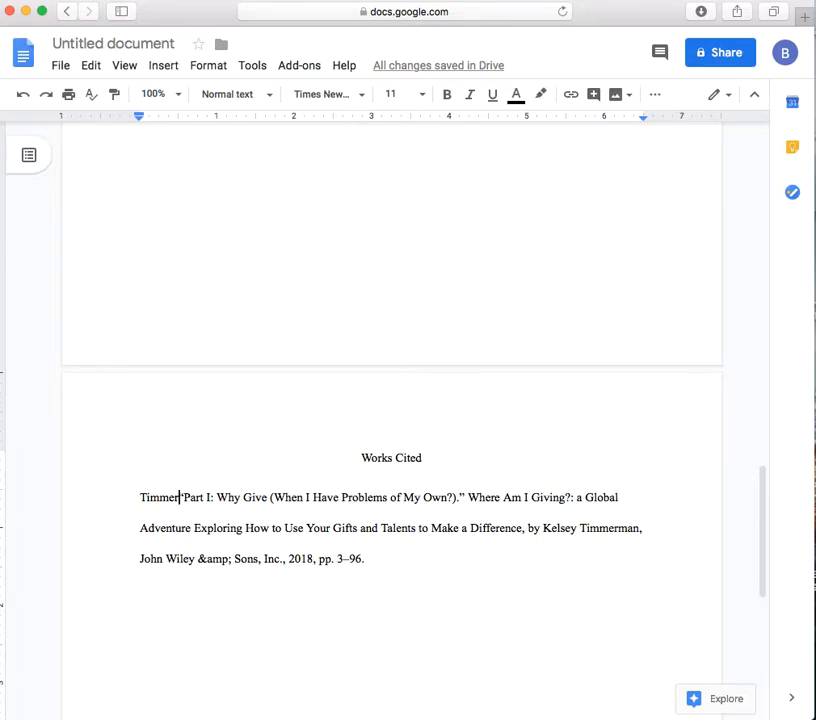
pyautogui.write('man, KE')
pyautogui.press('BackSpace')
pyautogui.write('elsey.')
# Italicize the full book title in the Works Cited entry, from Where Am I Giving? through Make a Difference.
pyautogui.scroll(1, 497, 472)
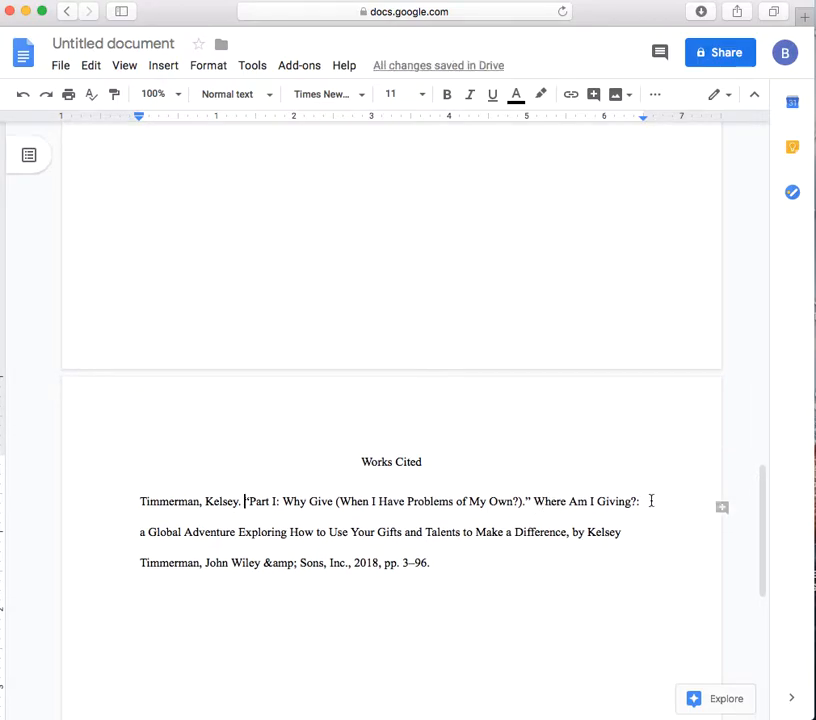
pyautogui.moveTo(541, 494); pyautogui.dragTo(566, 522)
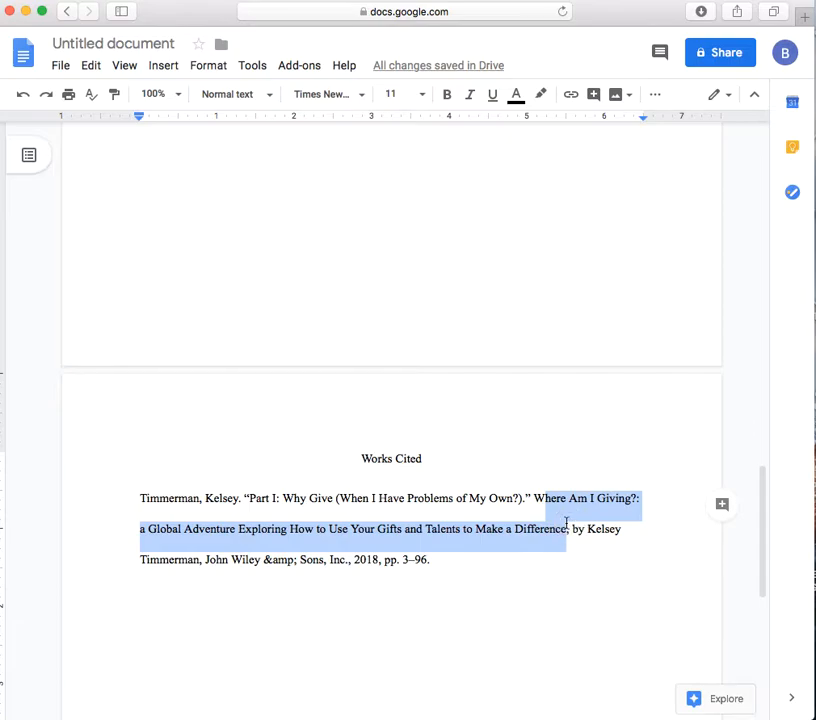
pyautogui.press('super+i')
pyautogui.click(563, 522)
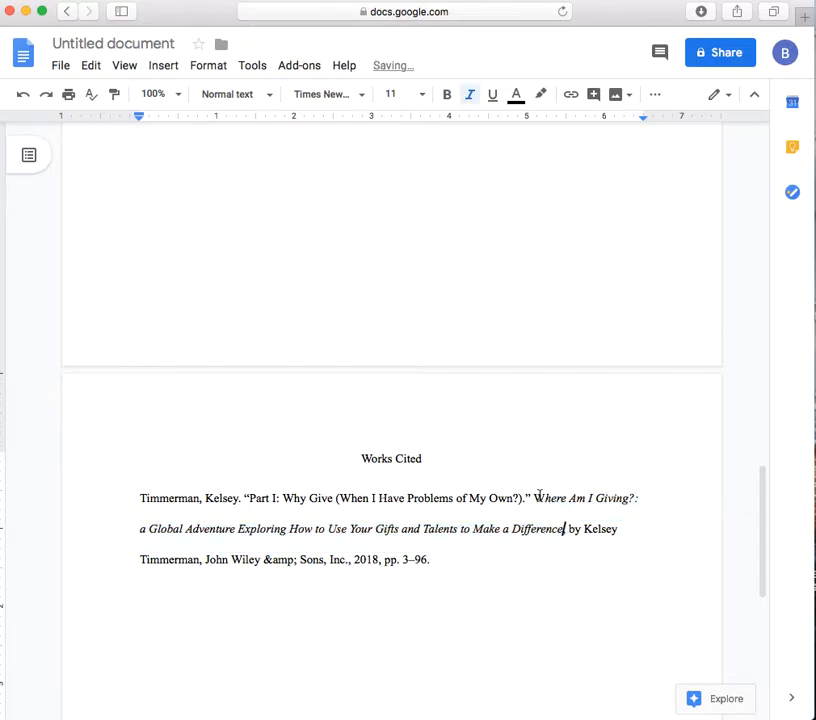
pyautogui.moveTo(533, 497); pyautogui.dragTo(545, 496)
pyautogui.press('super+i')
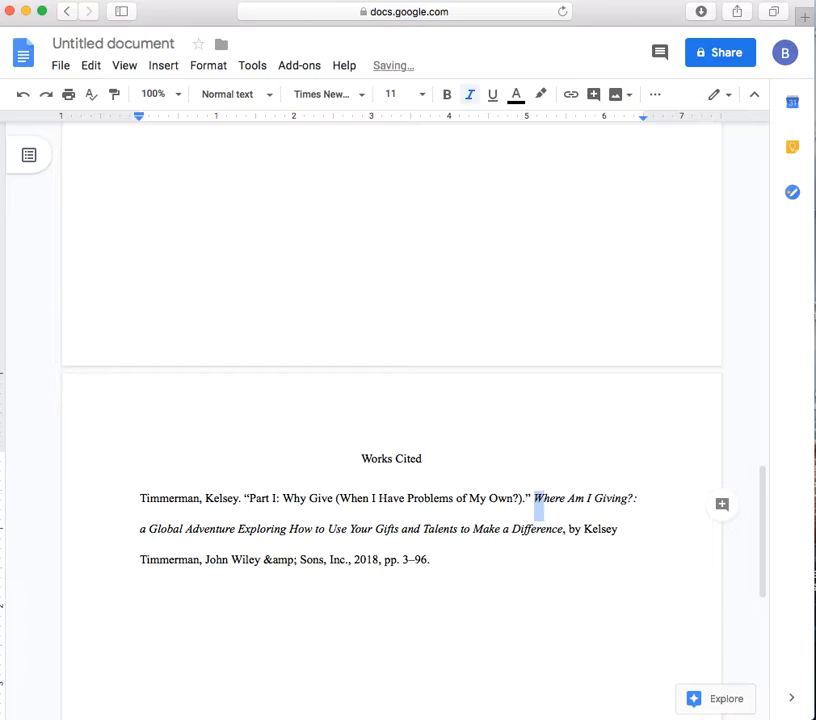
# Capitalize the "a" before Global Adventure in the Works Cited book title.
pyautogui.click(144, 529)
pyautogui.press('BackSpace')
pyautogui.write('A')
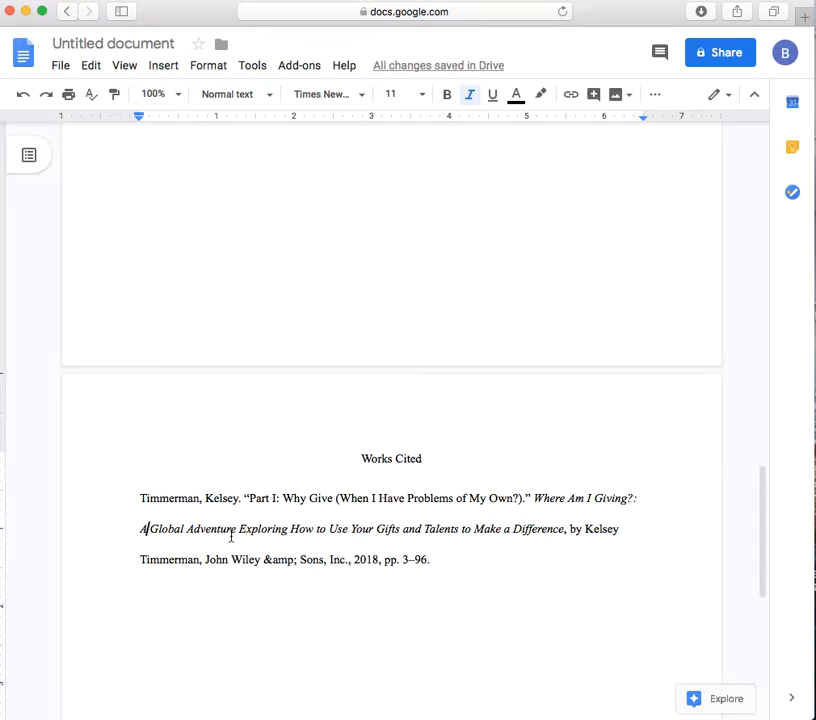
# Delete "by Kelsey Timmerman," from the Works Cited entry and correct "&amp;" to "&" in the publisher's name.
pyautogui.moveTo(572, 530); pyautogui.dragTo(206, 560)
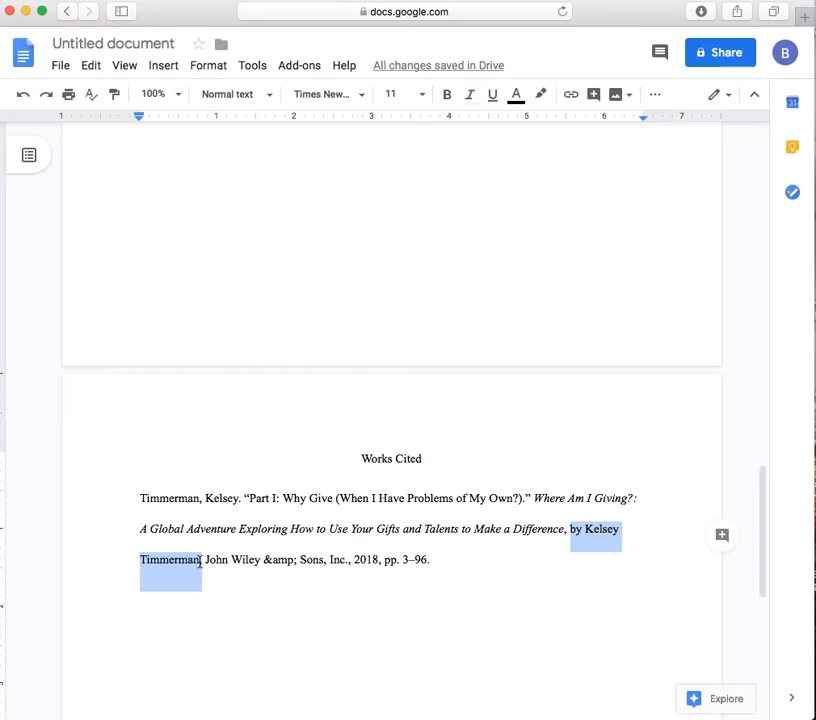
pyautogui.press('BackSpace')
pyautogui.moveTo(170, 560); pyautogui.dragTo(153, 560)
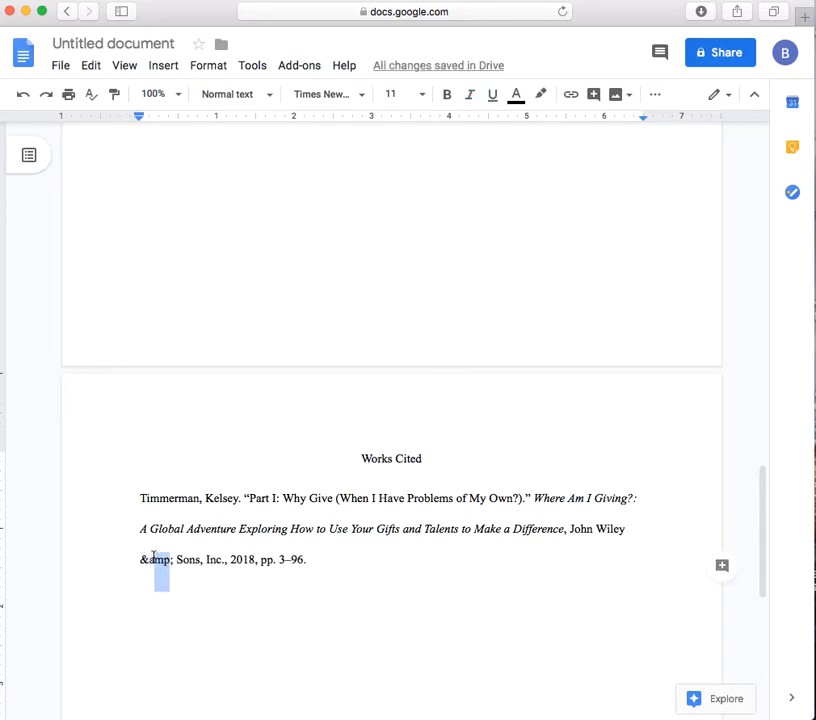
pyautogui.press('BackSpace')
pyautogui.press('BackSpace')
pyautogui.press('Delete')
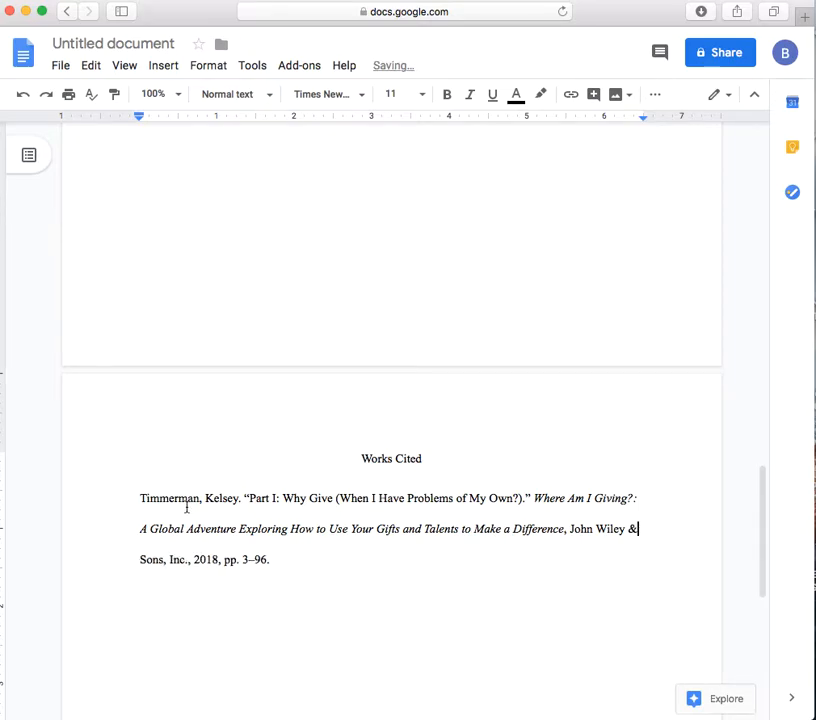
# Review the book title, publication year and page range in the Works Cited entry.
pyautogui.moveTo(249, 498); pyautogui.dragTo(568, 525)
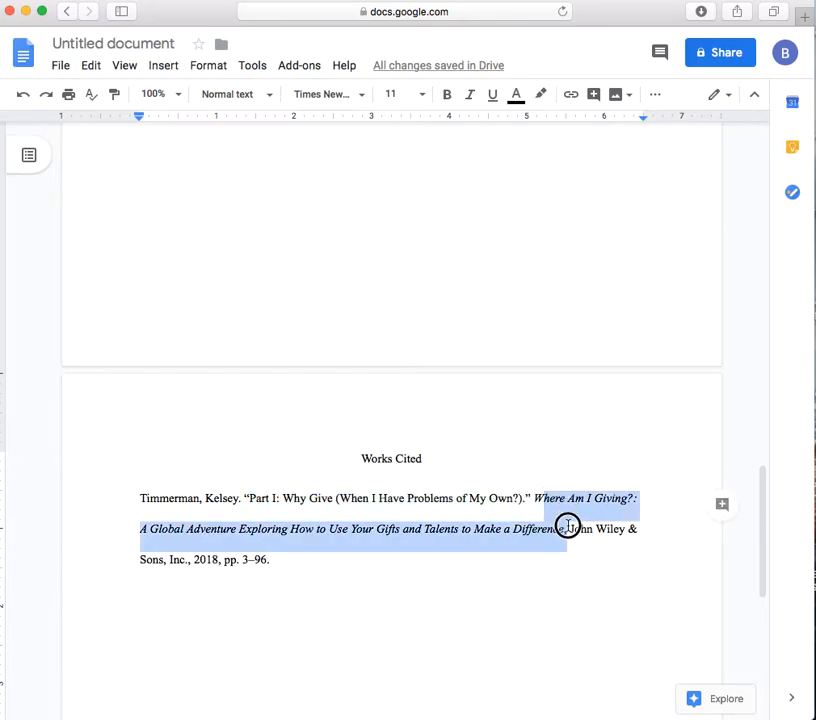
pyautogui.moveTo(268, 560); pyautogui.dragTo(230, 561)
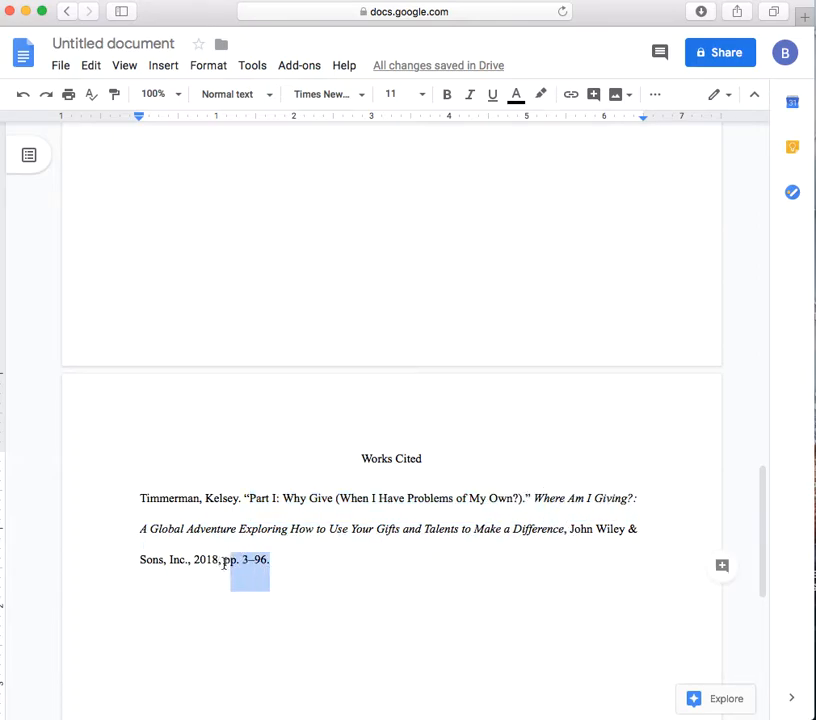
pyautogui.click(227, 561)
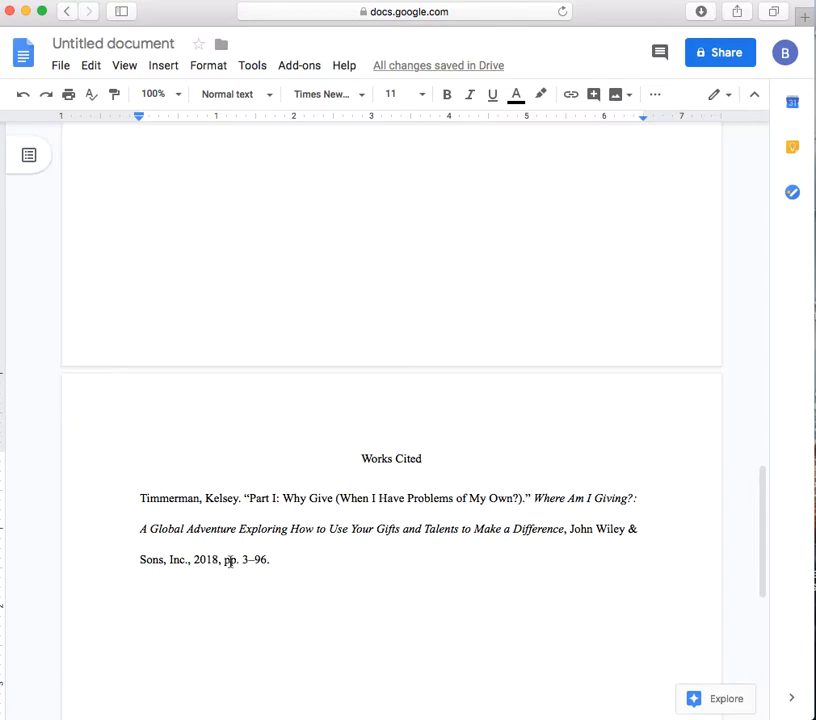
pyautogui.moveTo(243, 560); pyautogui.dragTo(264, 554)
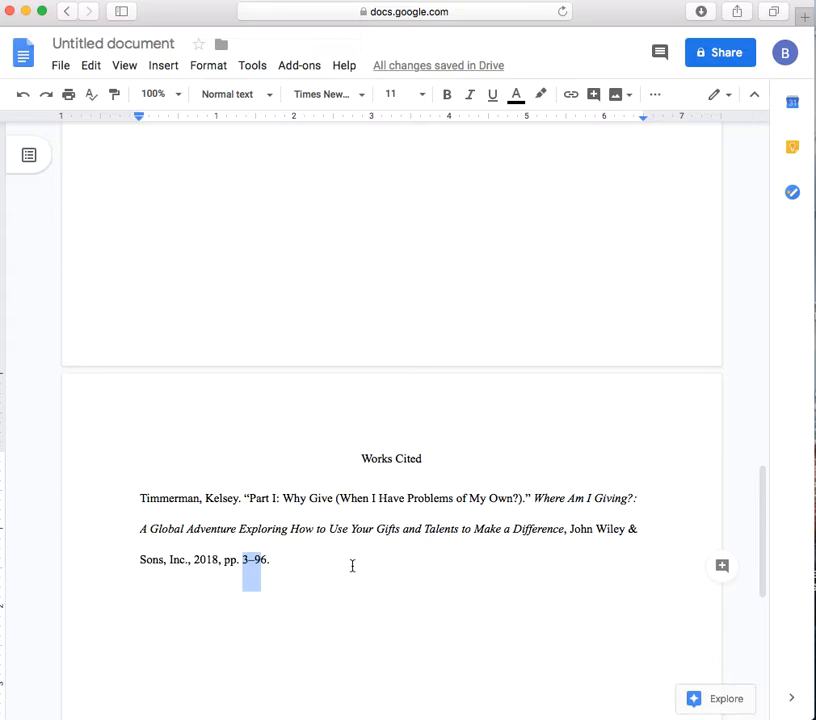
pyautogui.click(295, 561)
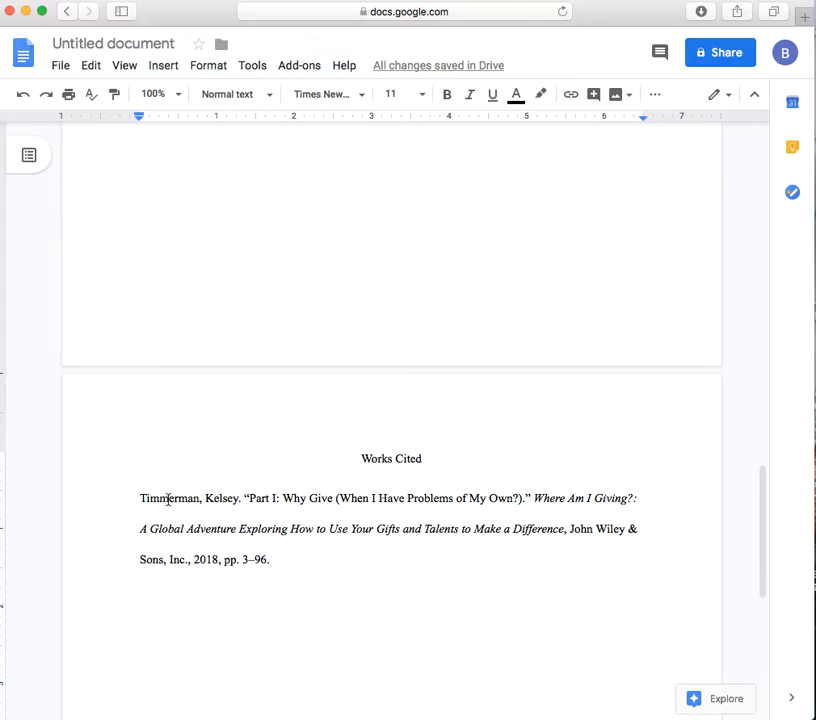
# Give the Works Cited entry a 0.5-inch hanging indent, keeping its first line at the left margin.
pyautogui.click(140, 497)
pyautogui.moveTo(140, 497); pyautogui.dragTo(280, 560)
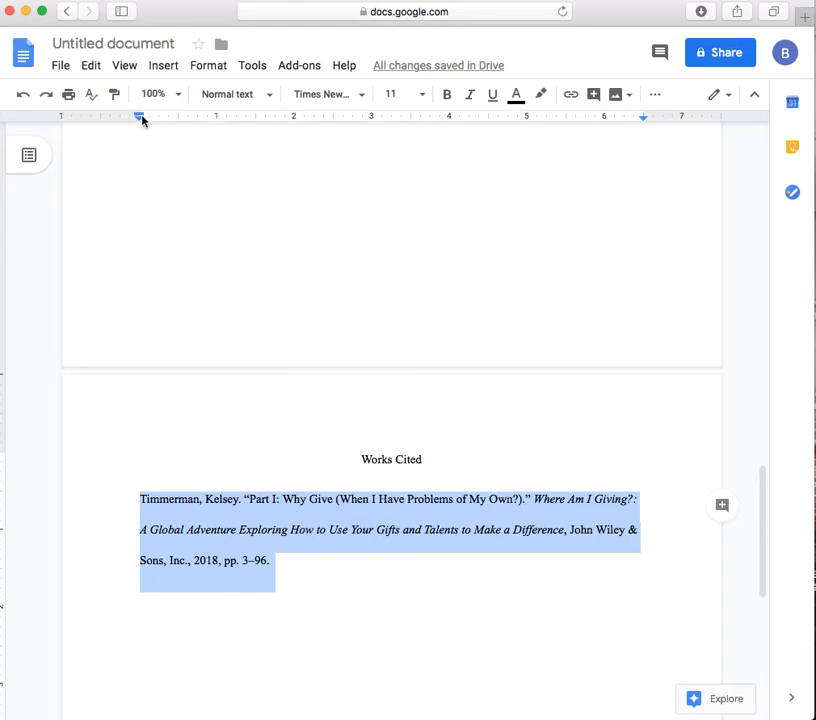
pyautogui.moveTo(138, 116)
pyautogui.mouseDown()
pyautogui.moveTo(181, 120)
pyautogui.moveTo(138, 116)
pyautogui.mouseUp()
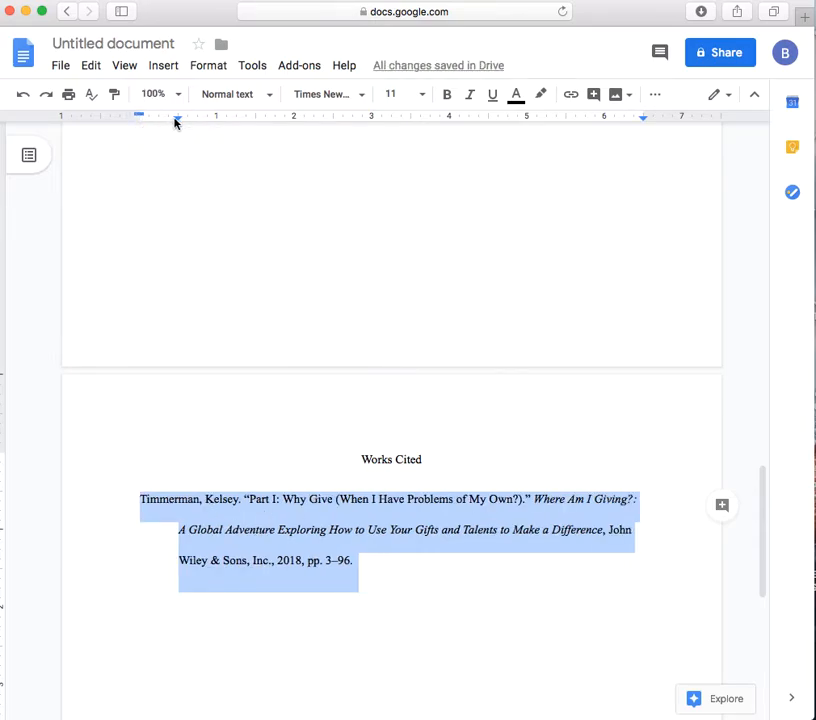
pyautogui.moveTo(177, 122); pyautogui.dragTo(139, 117)
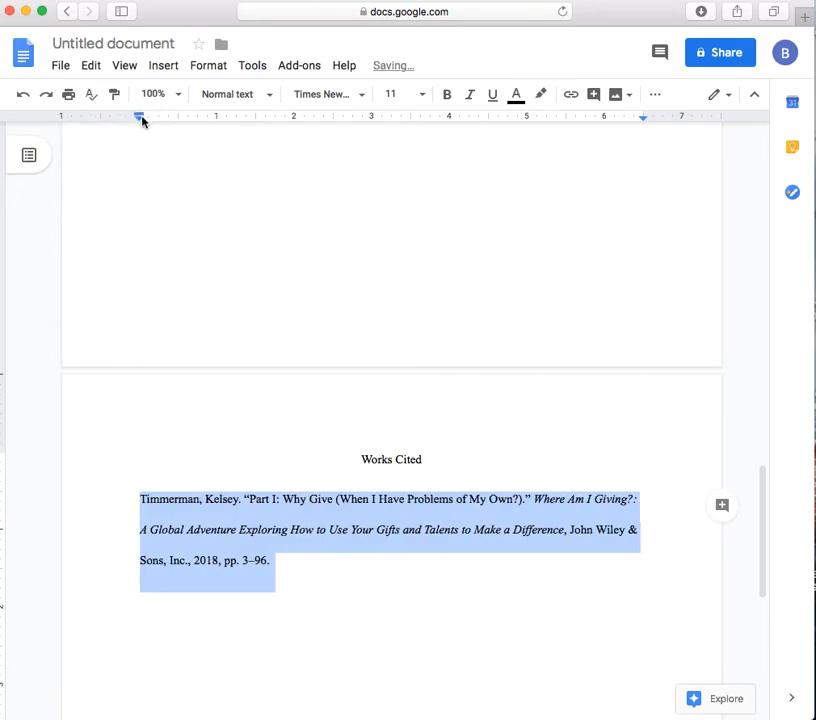
pyautogui.moveTo(138, 121)
pyautogui.mouseDown()
pyautogui.moveTo(177, 120)
pyautogui.moveTo(139, 117)
pyautogui.mouseUp()
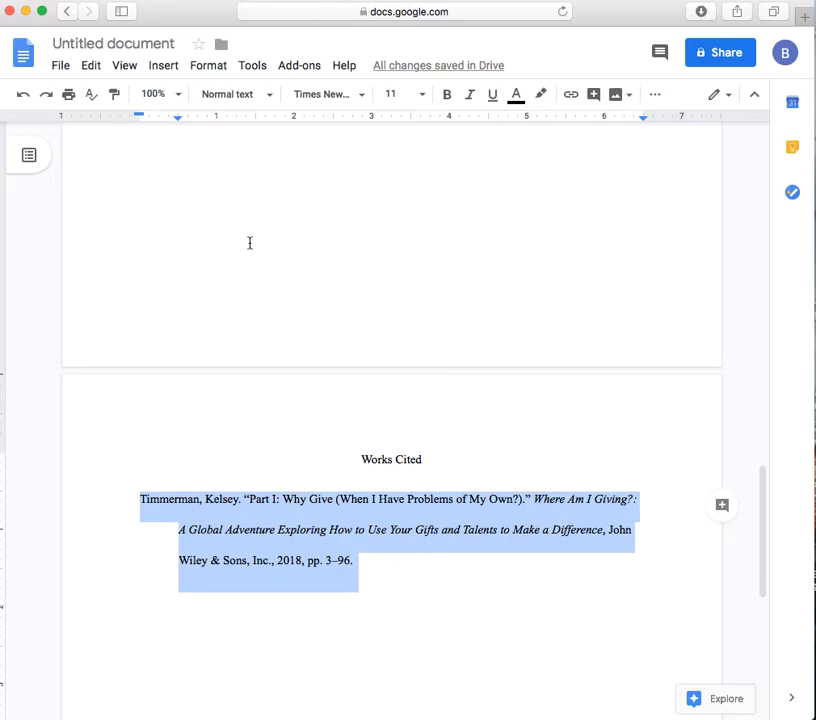
# Insert page numbers in the document header, starting at 1 and shown on the first page.
pyautogui.scroll(10, 357, 257)
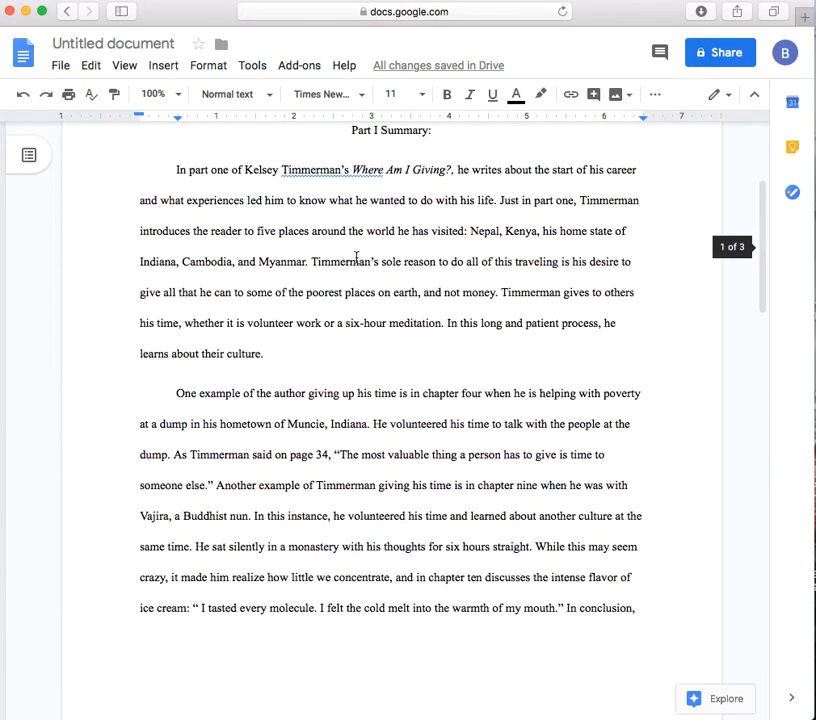
pyautogui.scroll(3, 356, 257)
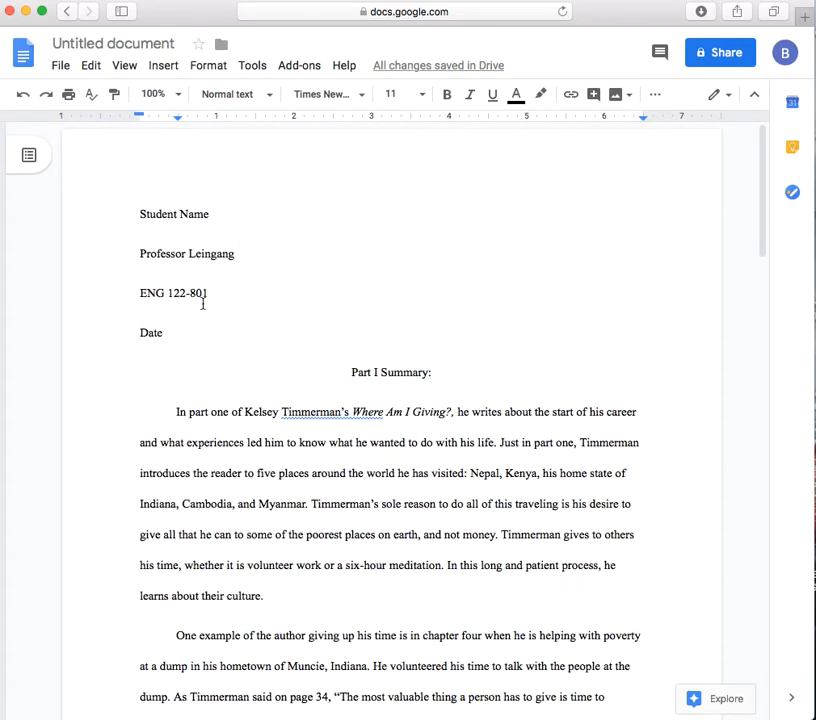
pyautogui.click(237, 253)
pyautogui.press('Up')
pyautogui.doubleClick(662, 163)
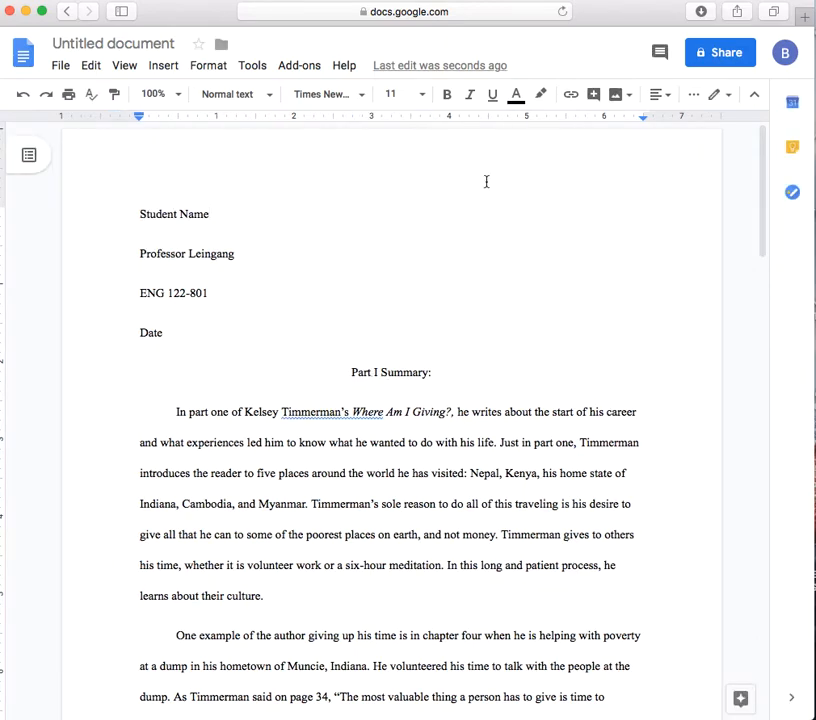
pyautogui.doubleClick(594, 220)
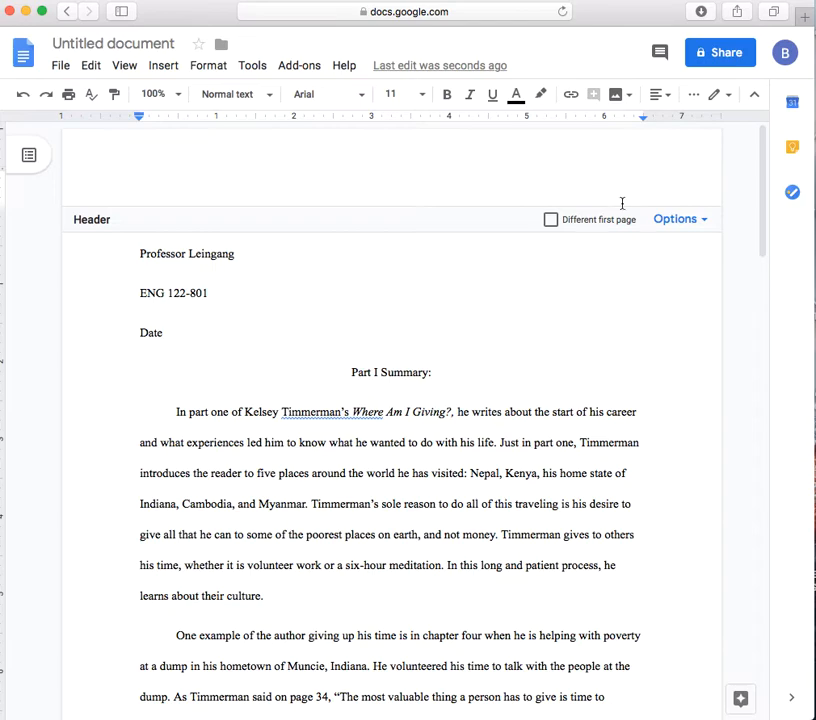
pyautogui.click(696, 216)
pyautogui.click(697, 275)
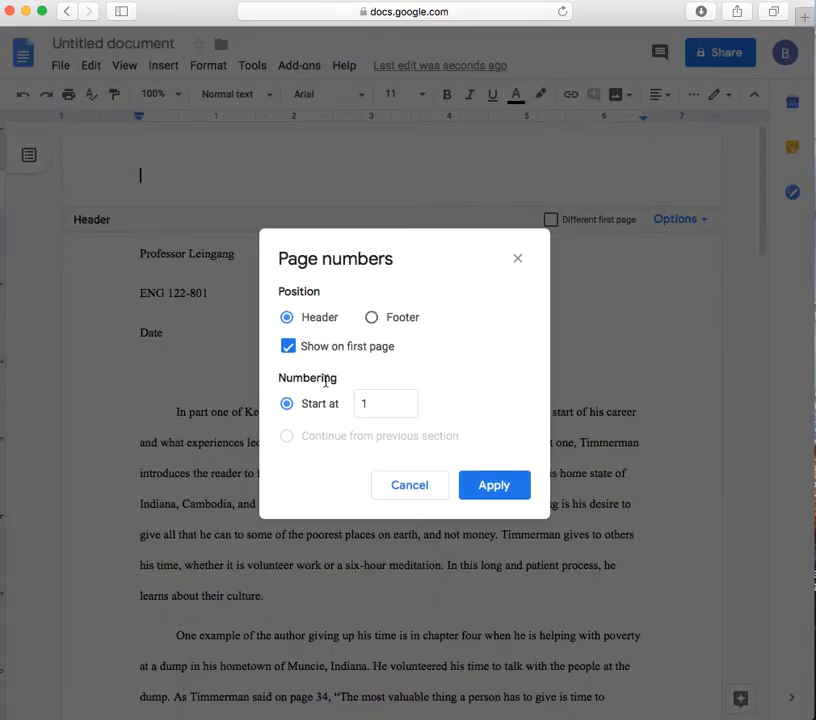
pyautogui.click(516, 492)
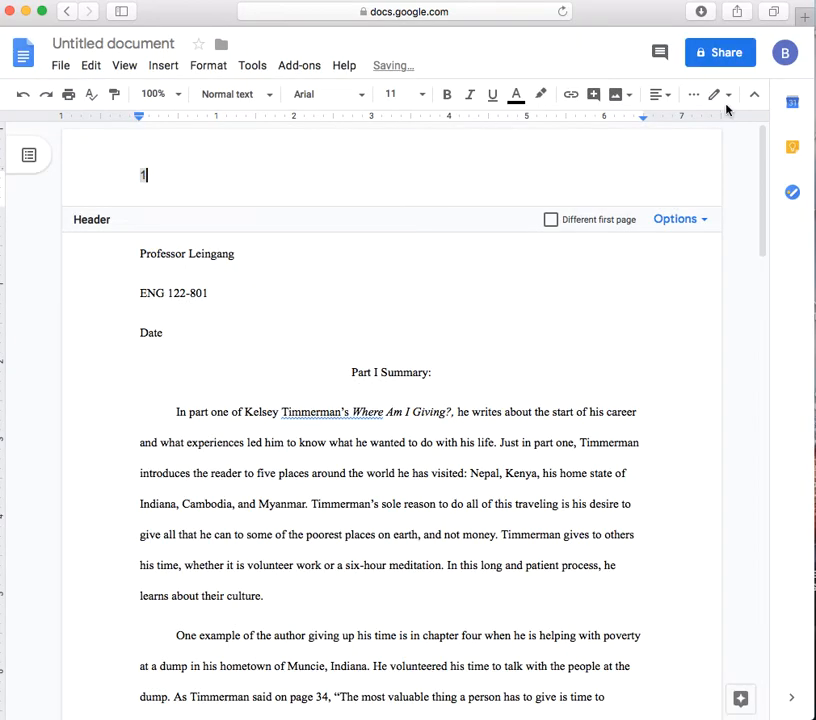
# Right-align the header's page number and add "Last Name" in front of it.
pyautogui.click(660, 95)
pyautogui.click(640, 133)
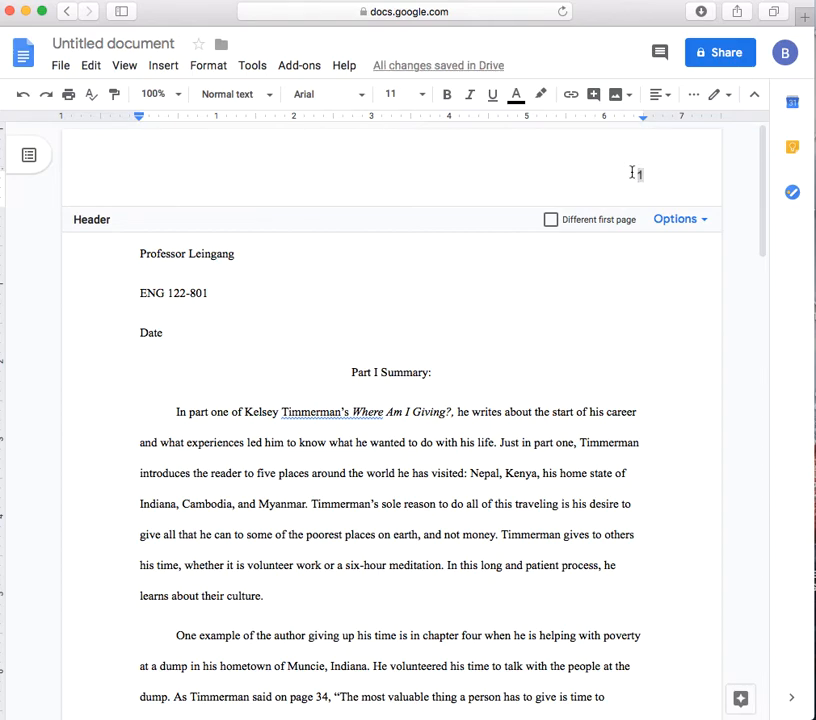
pyautogui.click(632, 174)
pyautogui.write('L')
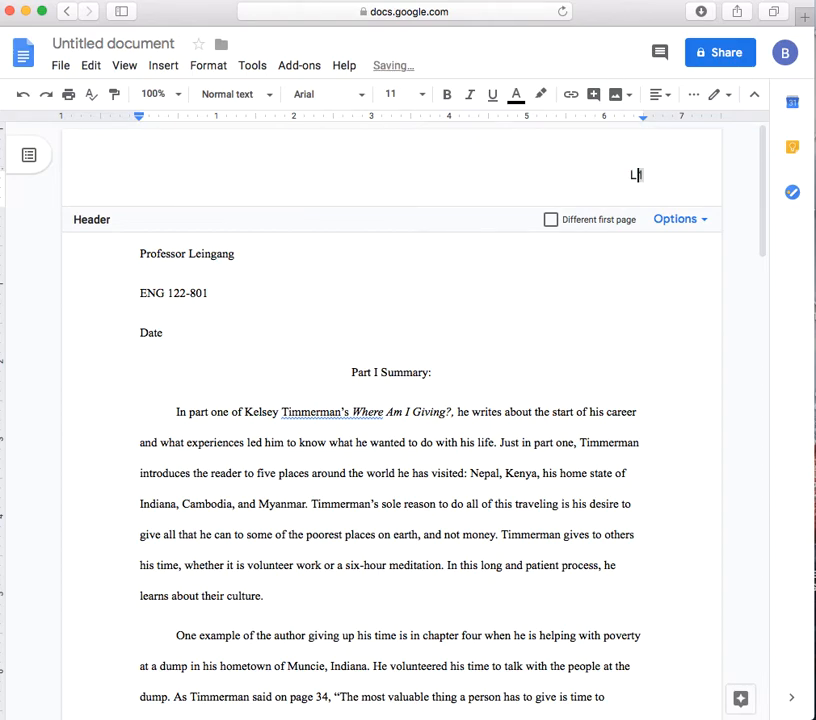
pyautogui.write('ast Name')
# Switch to the first paper in Word and insert right-aligned page numbers in the header, shown on the first page.
pyautogui.press('super+Tab')
pyautogui.scroll(3, 568, 250)
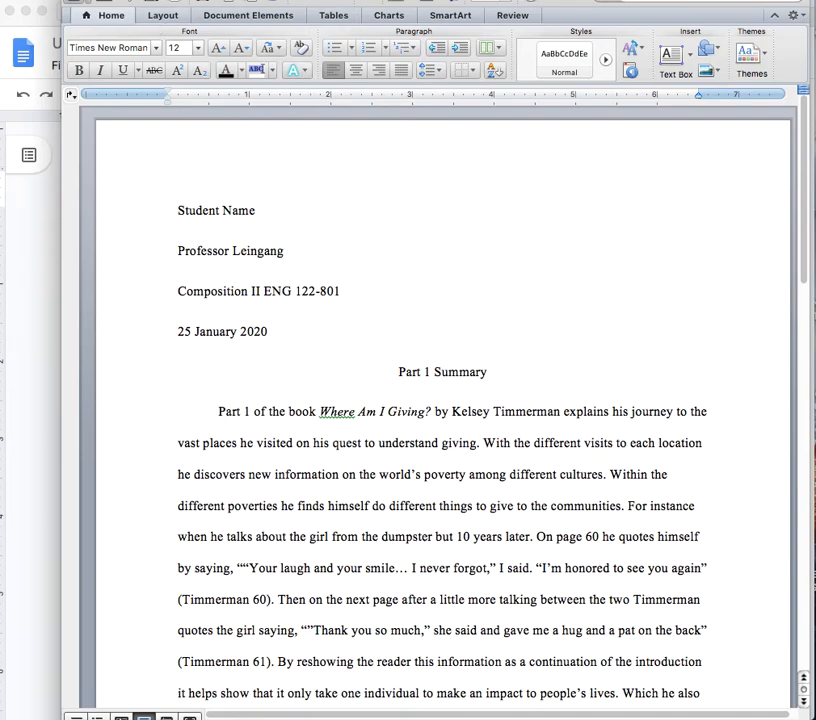
pyautogui.click(0, 0)
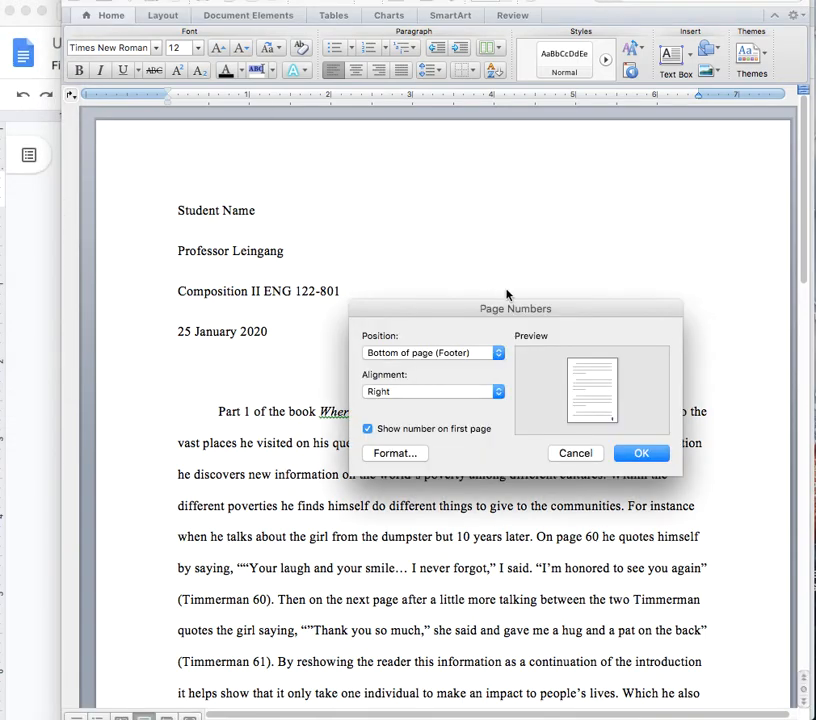
pyautogui.click(497, 353)
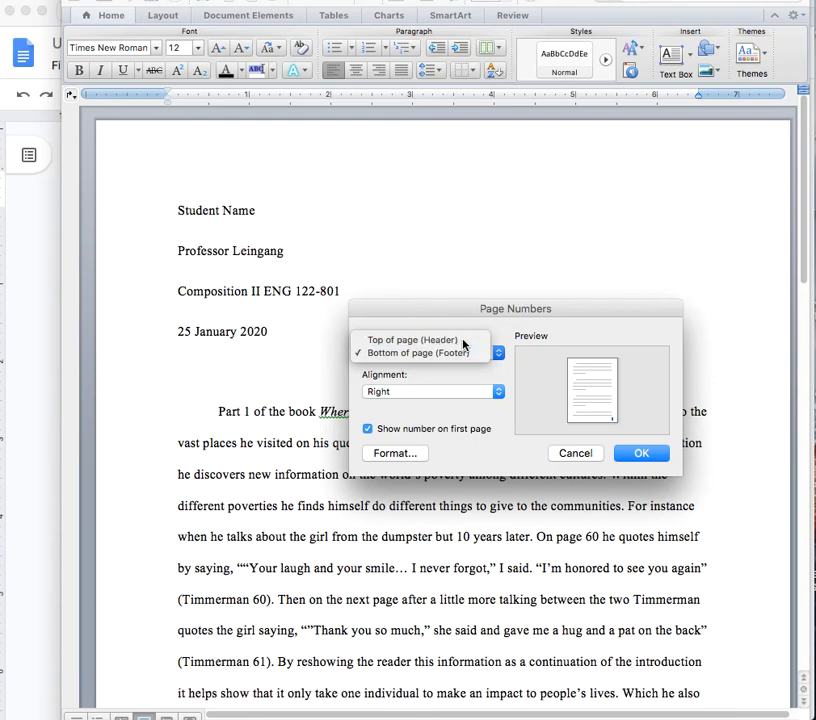
pyautogui.click(464, 340)
pyautogui.click(648, 453)
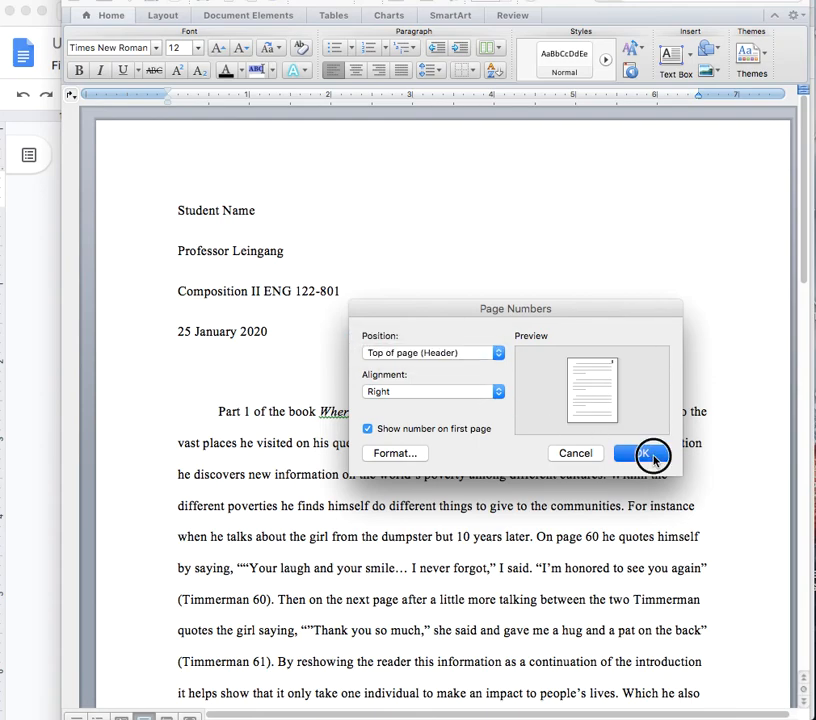
# Add "Last Name" and a space before the page number in the header, and return to the body text.
pyautogui.doubleClick(695, 167)
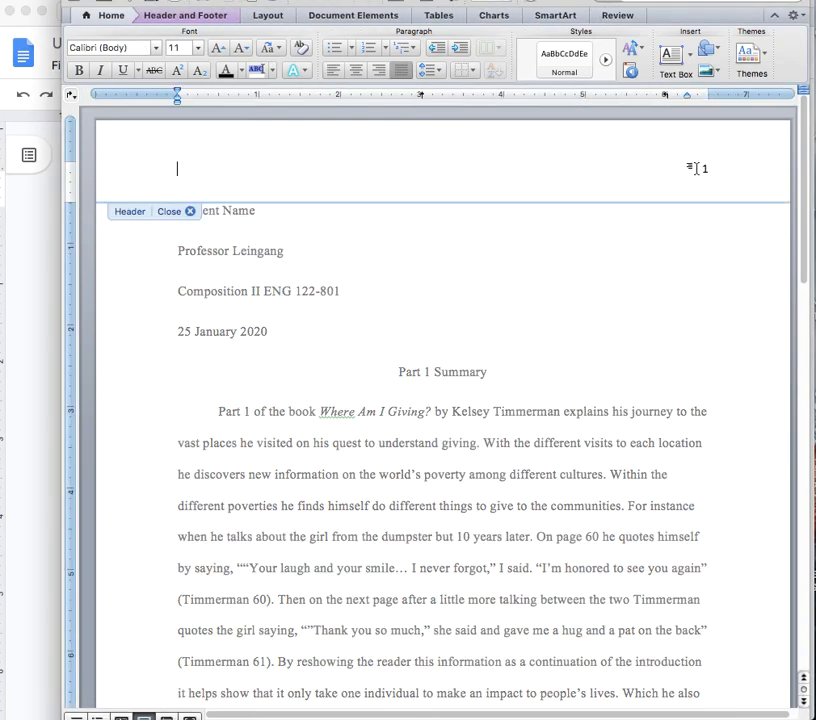
pyautogui.click(702, 168)
pyautogui.write('Last Name')
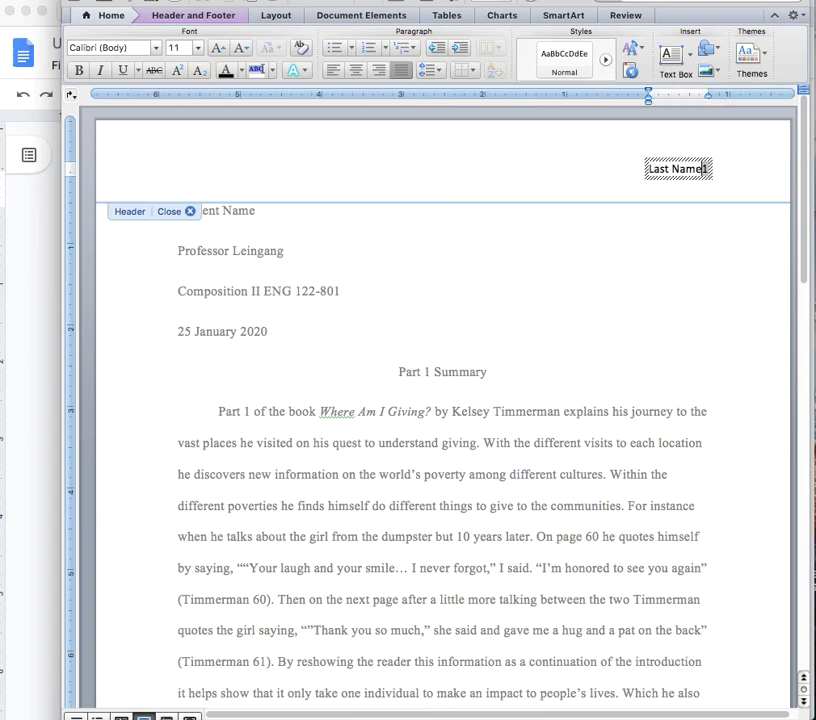
pyautogui.doubleClick(628, 281)
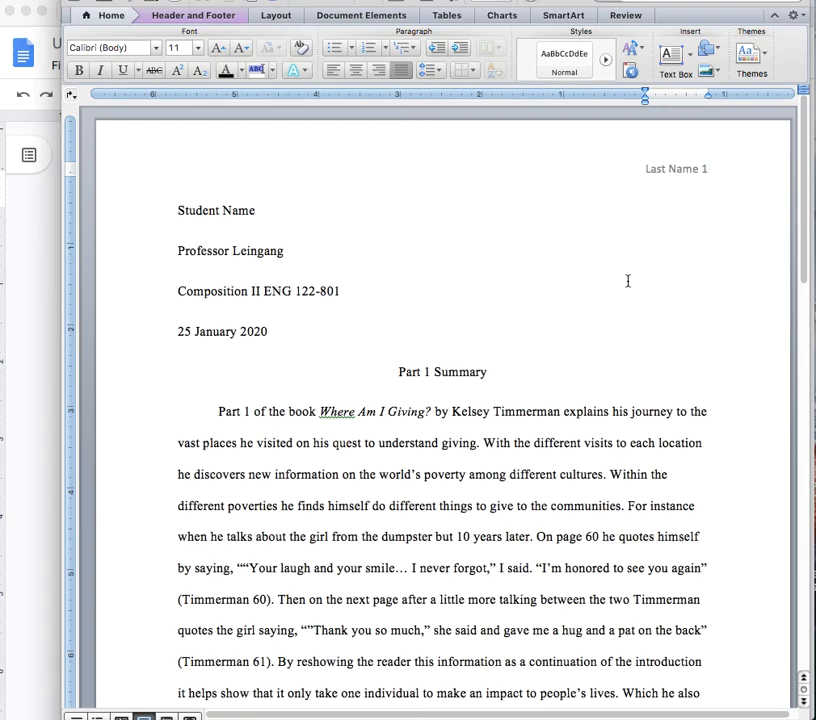
pyautogui.click(600, 357)
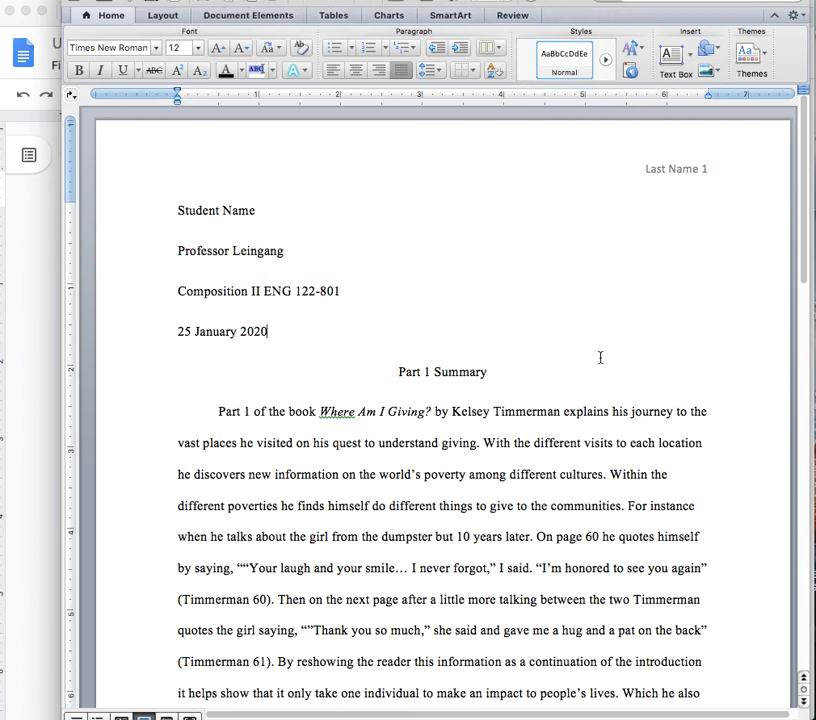